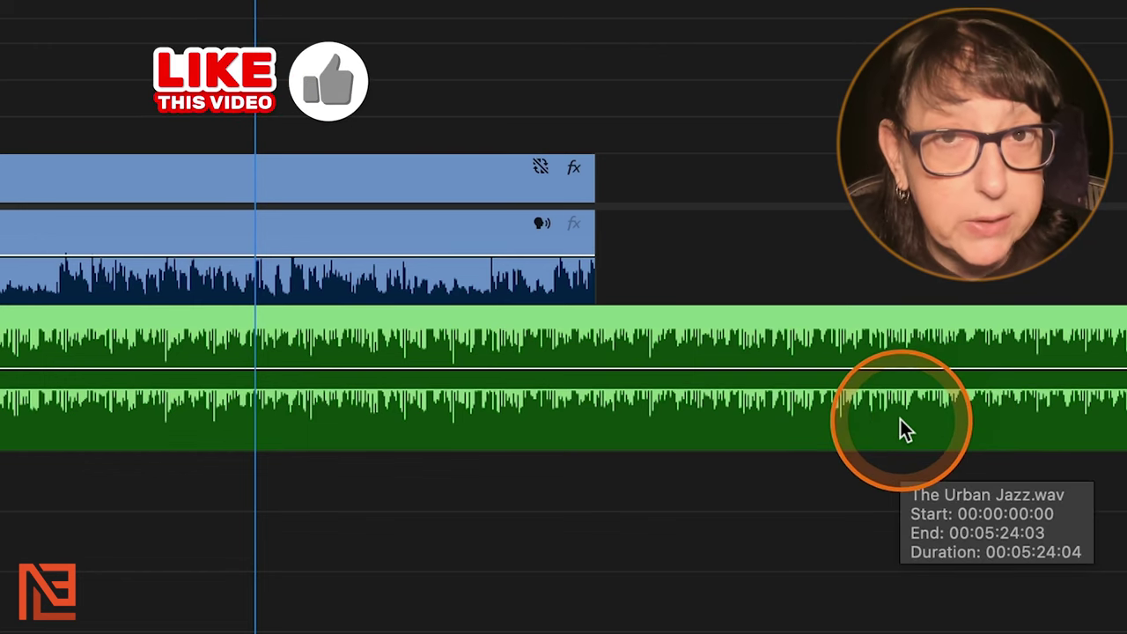
Step: Trim the music clip's end back, then extend it out to full length again
mouse_move(555, 244)
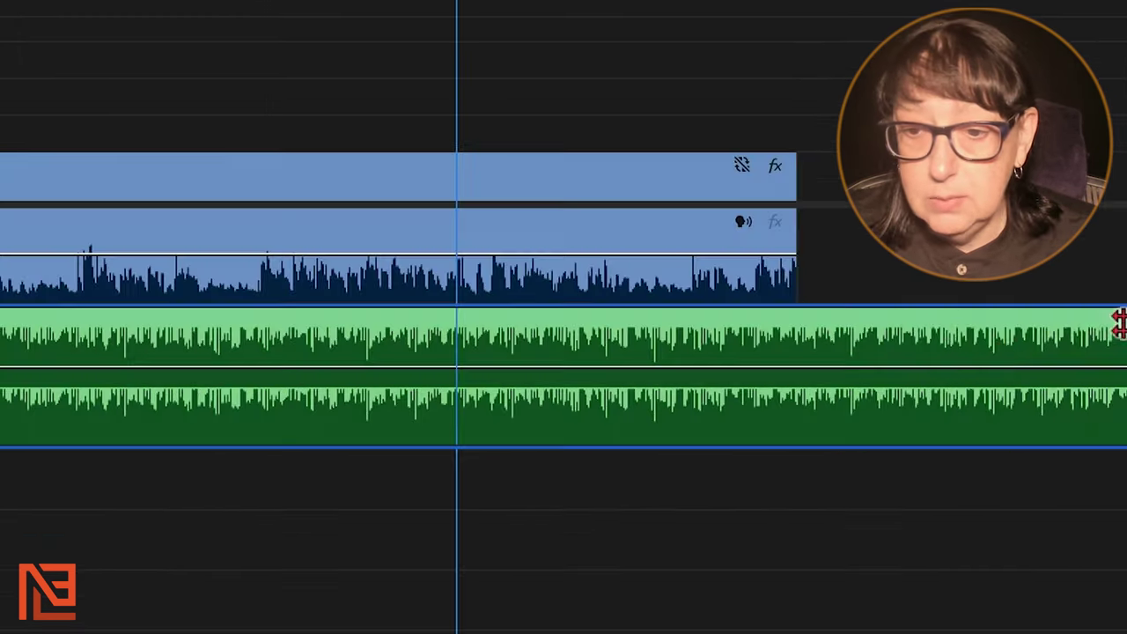
drag(1115, 322, 811, 322)
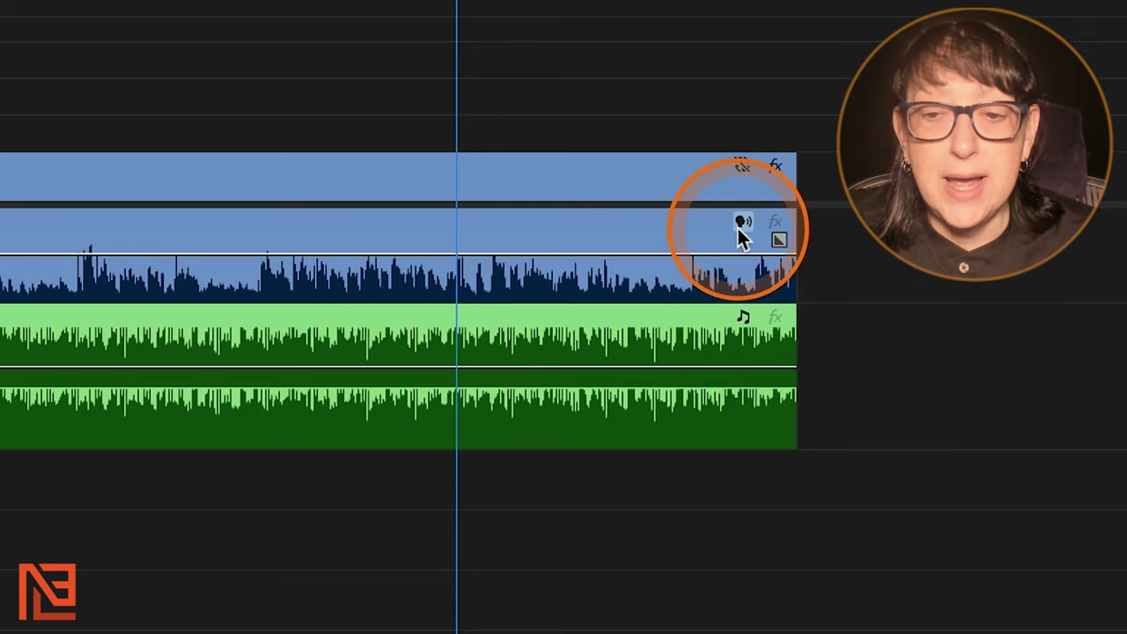
drag(798, 320, 1126, 341)
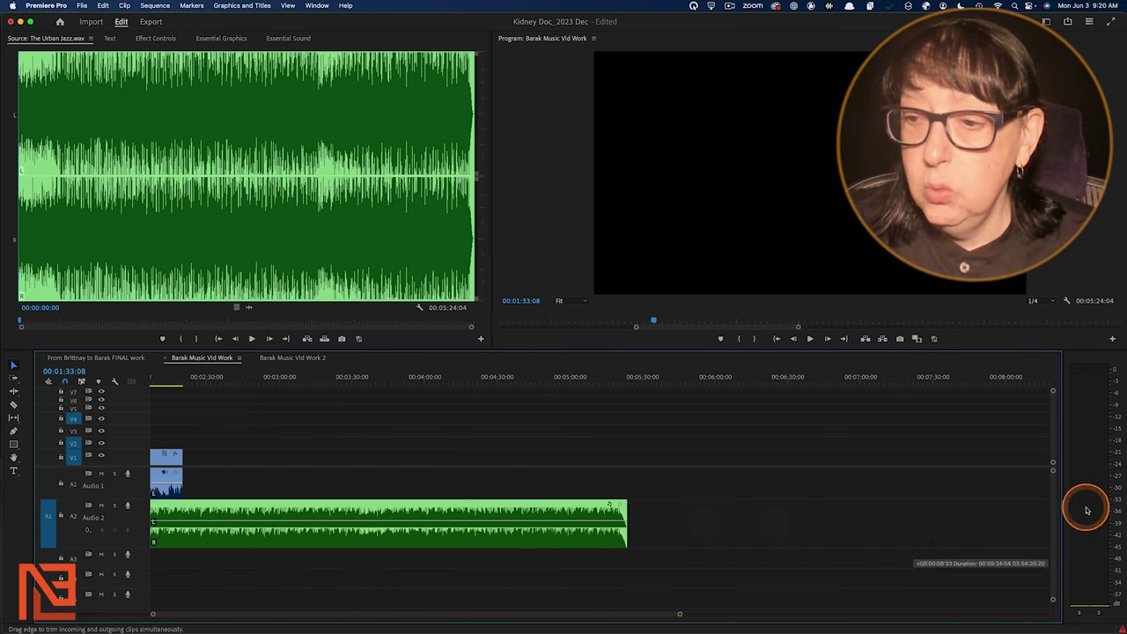
drag(1087, 510, 1087, 510)
key(minus)
key(equal)
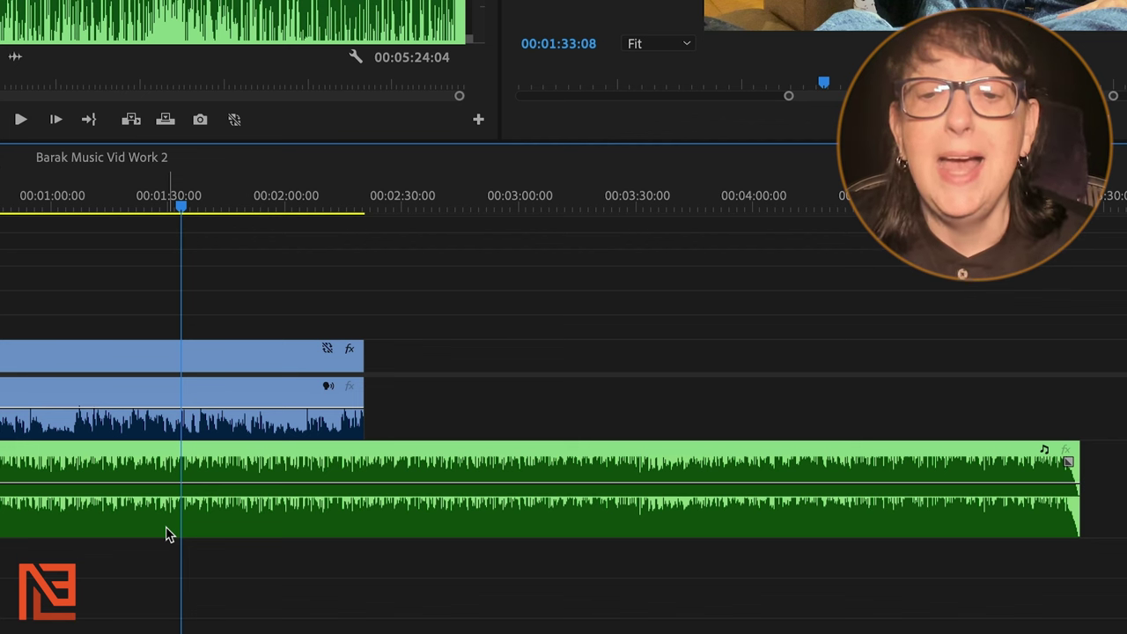
Step: Scrub the playhead to the interview's end at 00:02:20:12 and pick the Rate Stretch Tool
click(170, 539)
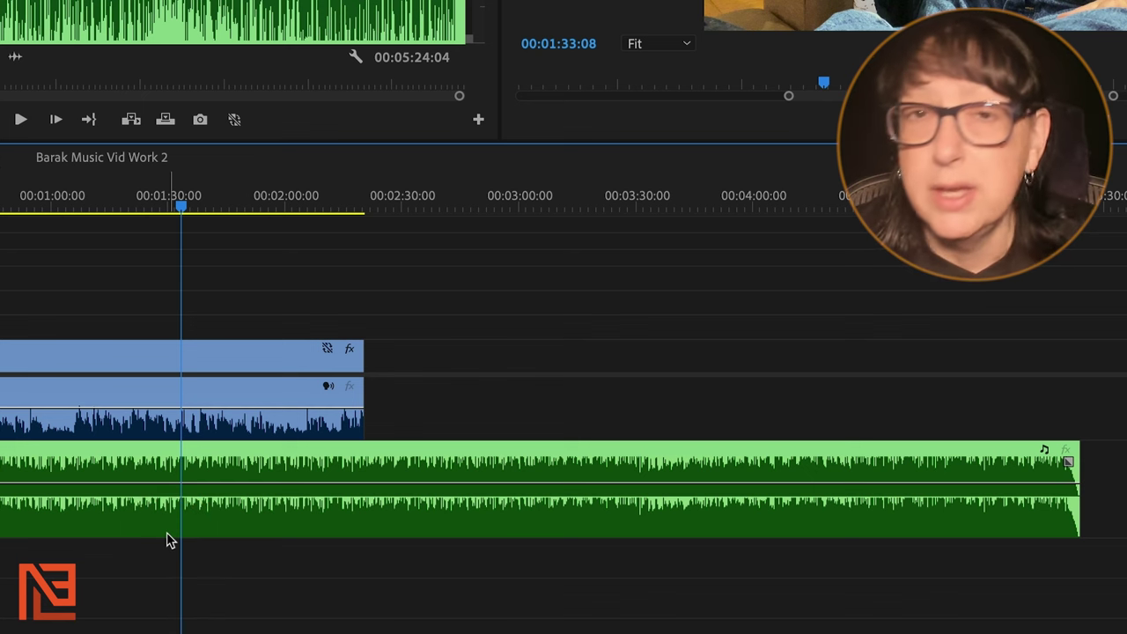
drag(170, 541, 220, 497)
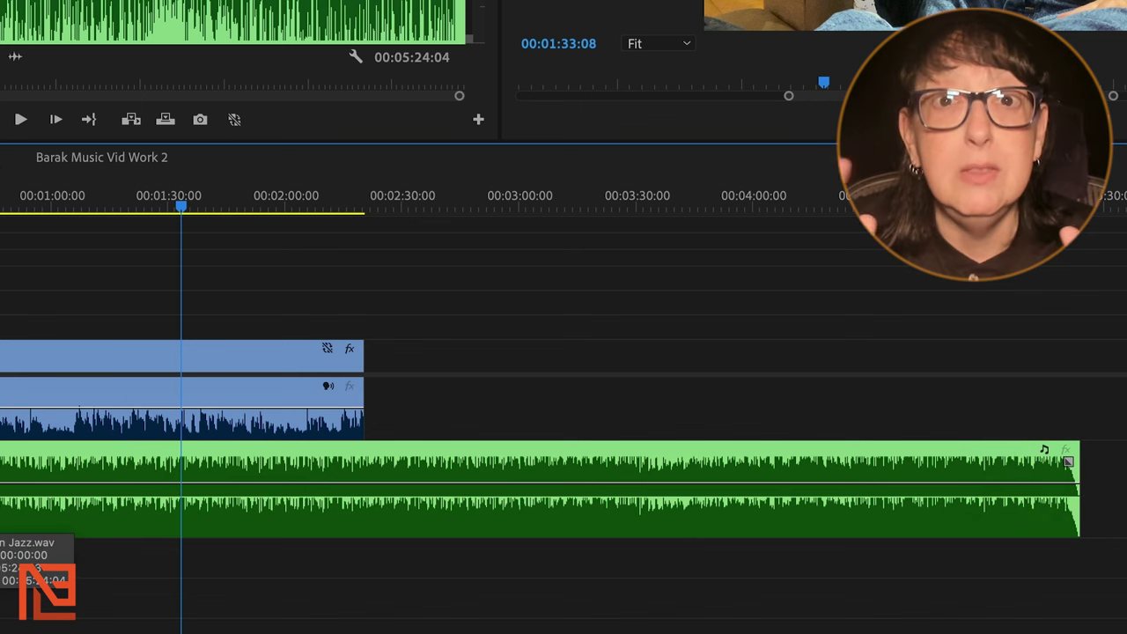
click(35, 432)
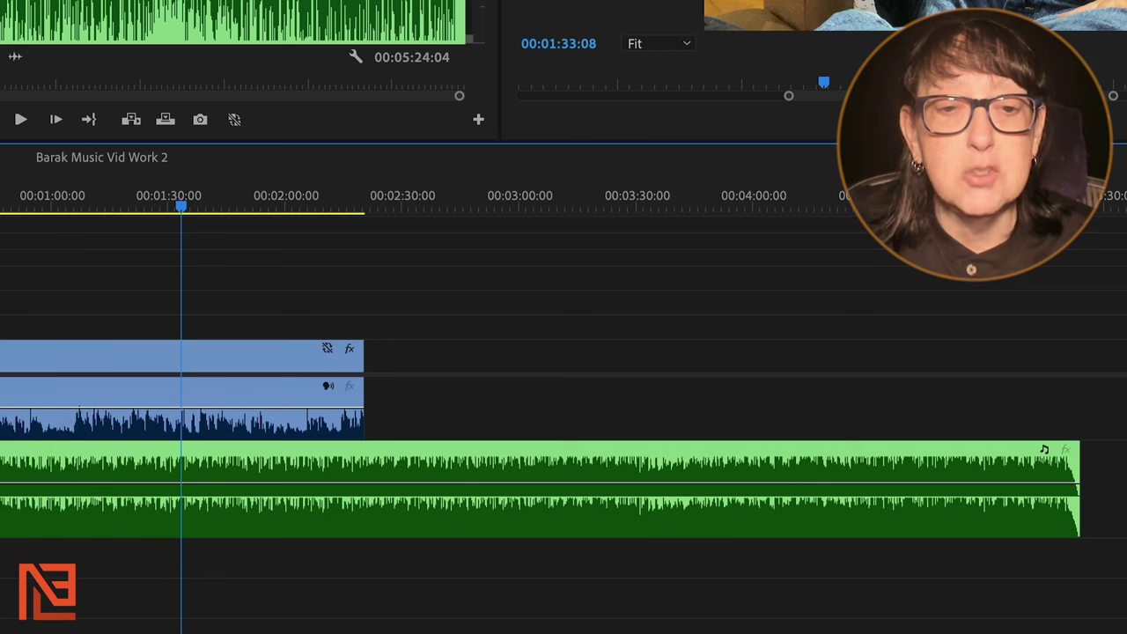
drag(0, 209, 366, 251)
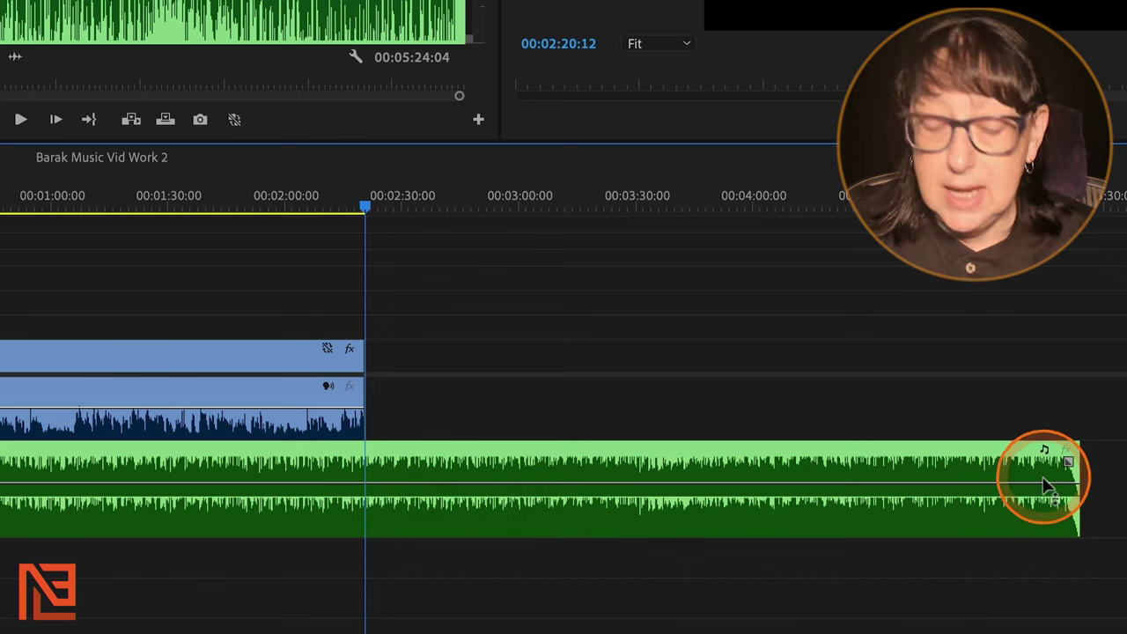
key(r)
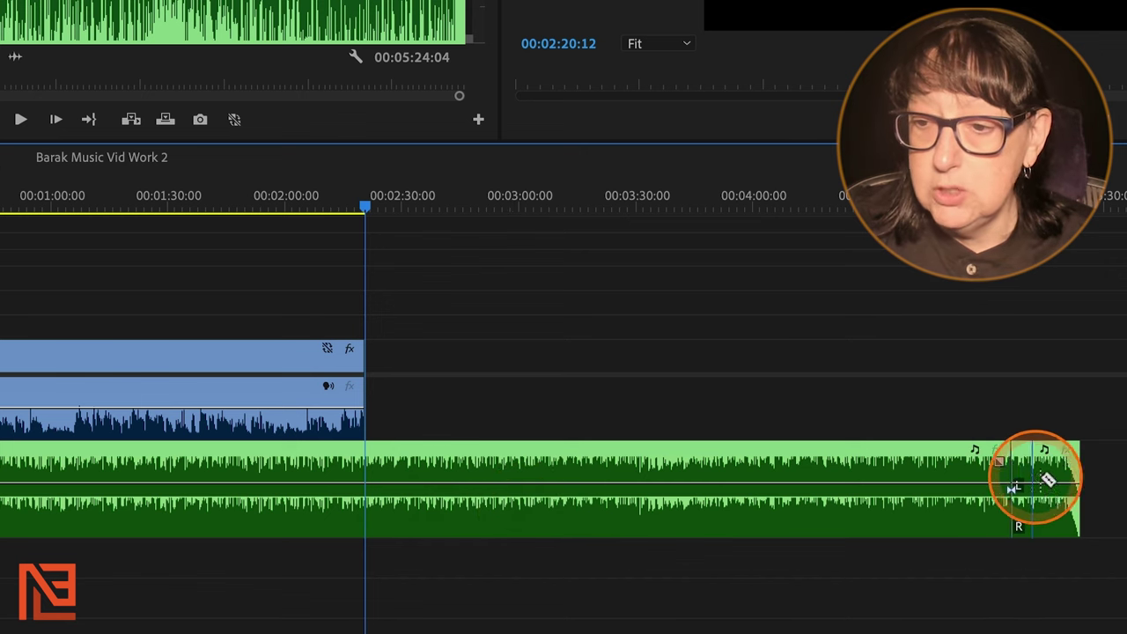
drag(1047, 480, 345, 481)
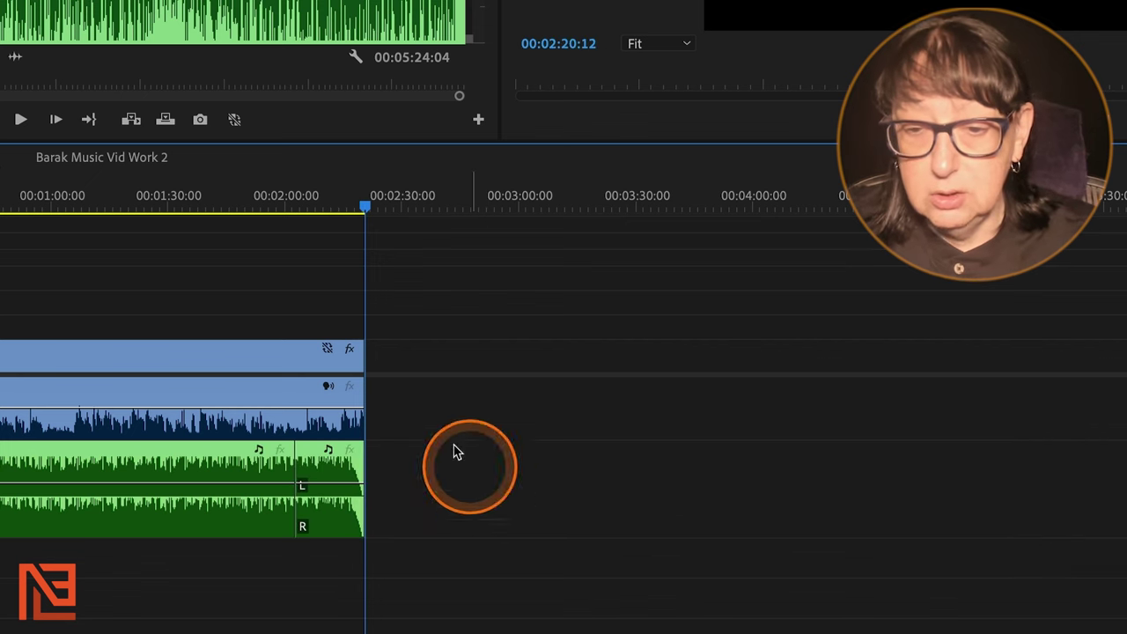
click(265, 211)
key(space)
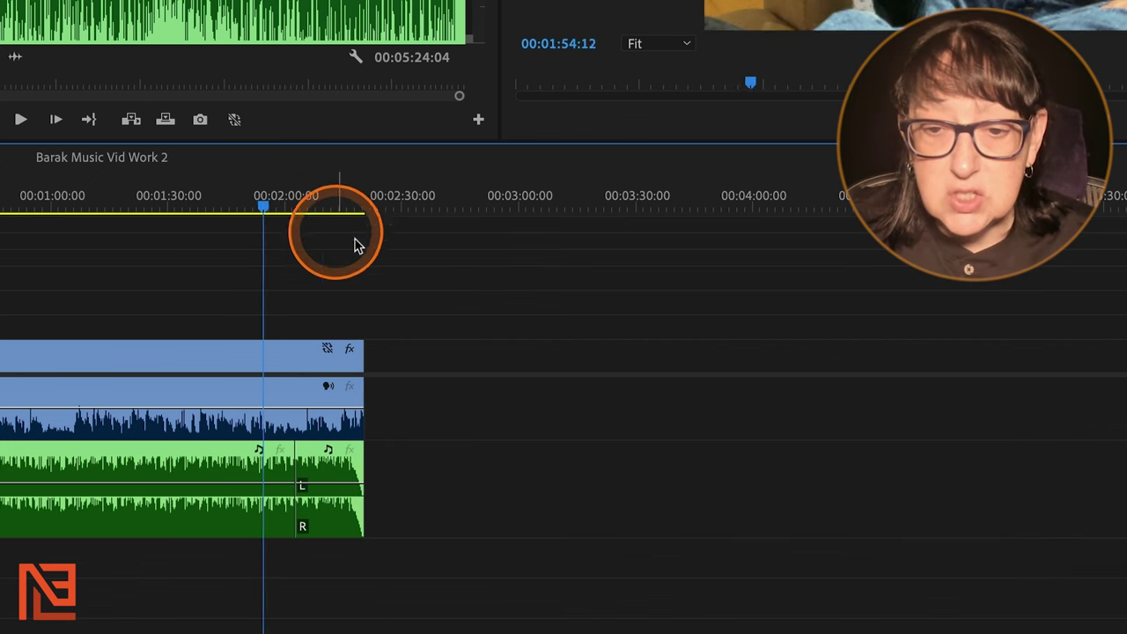
key(equal)
key(space)
drag(845, 454, 1040, 459)
click(1007, 211)
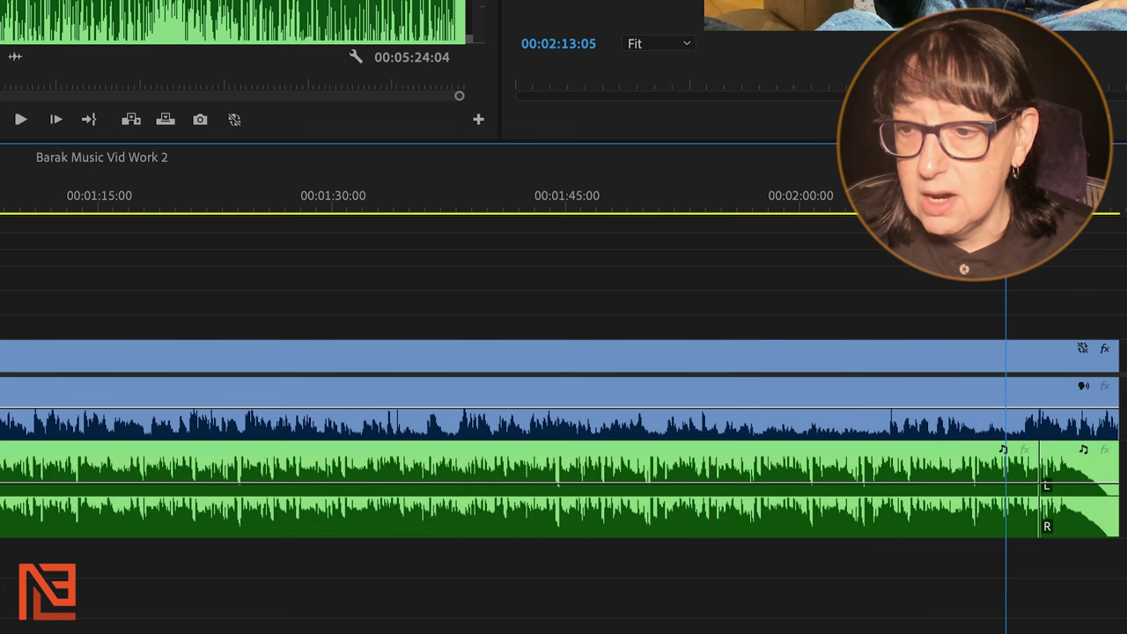
key(space)
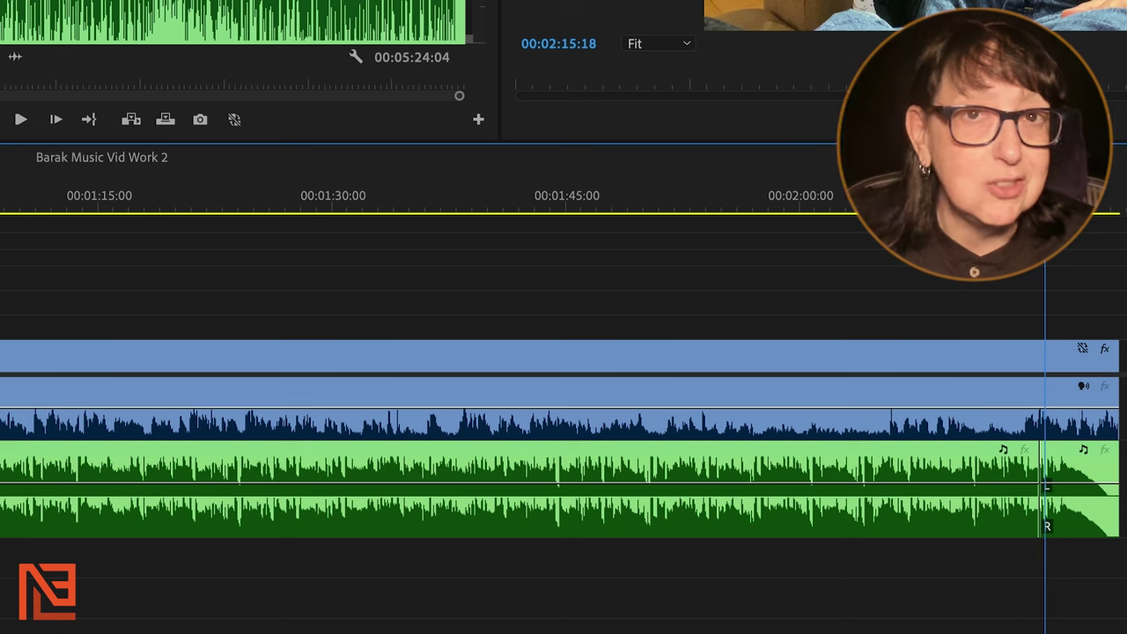
key(minus)
key(equal)
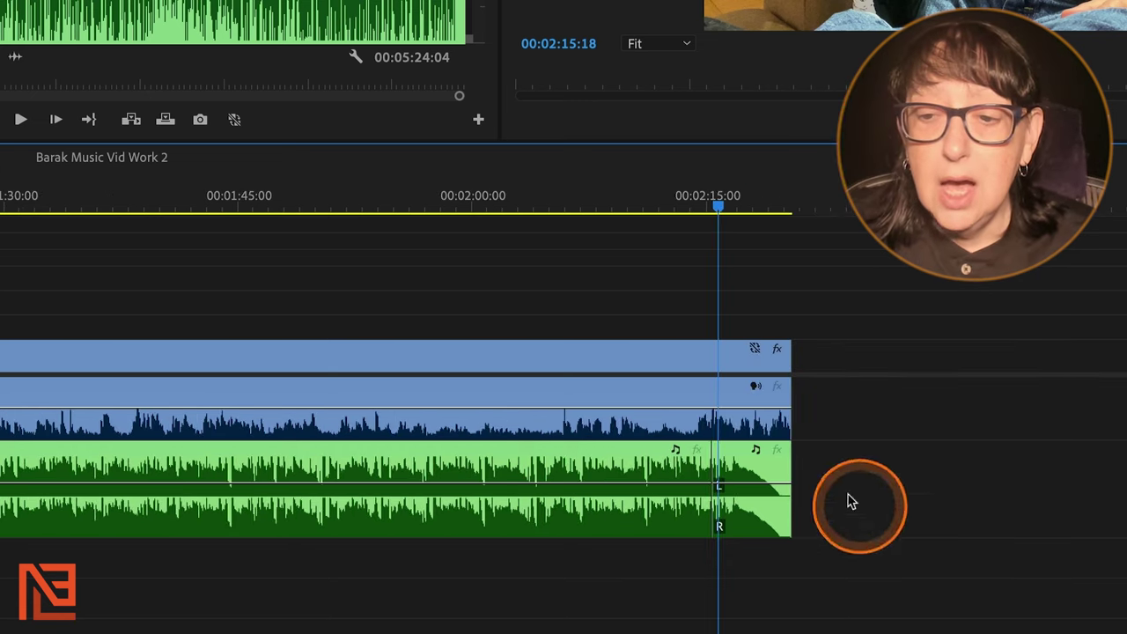
click(738, 487)
key(Delete)
key(minus)
key(minus)
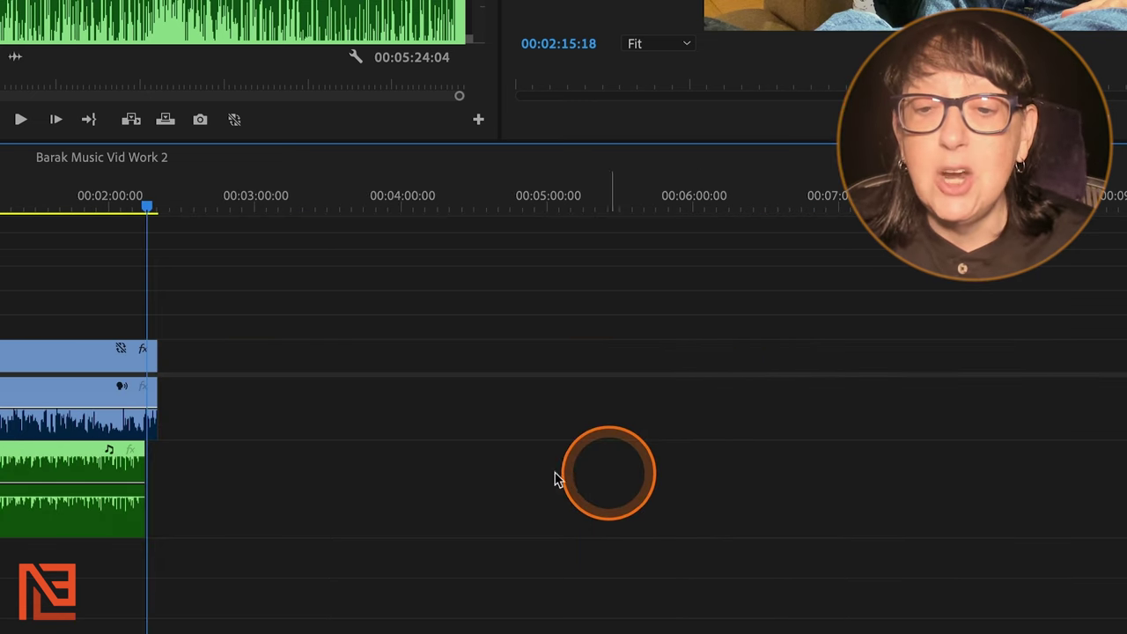
drag(144, 466, 996, 555)
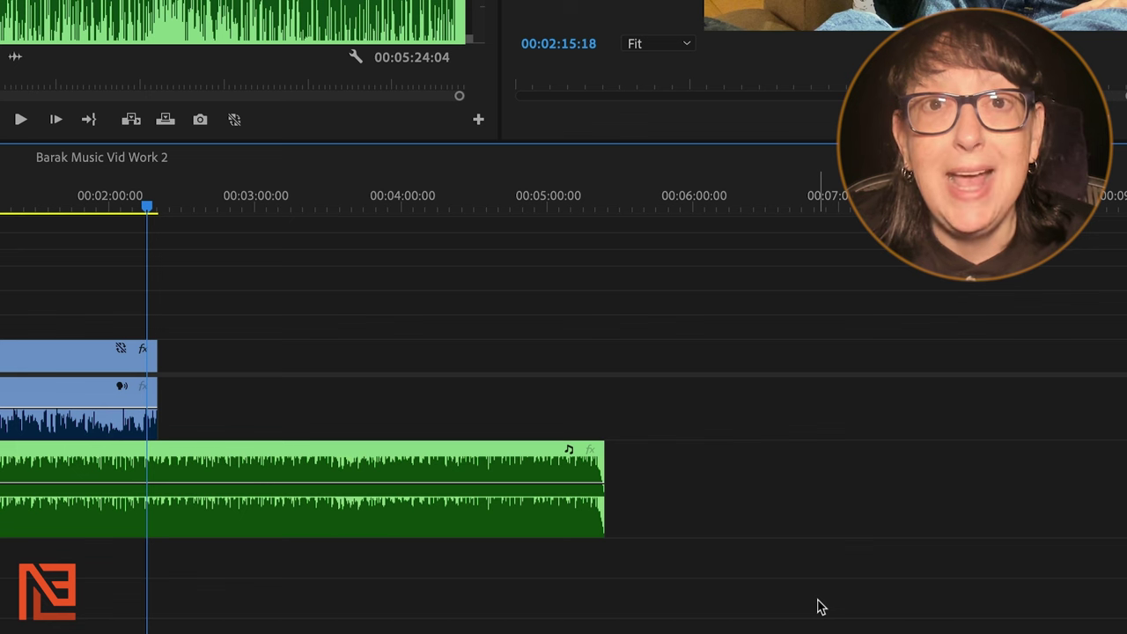
drag(819, 606, 548, 508)
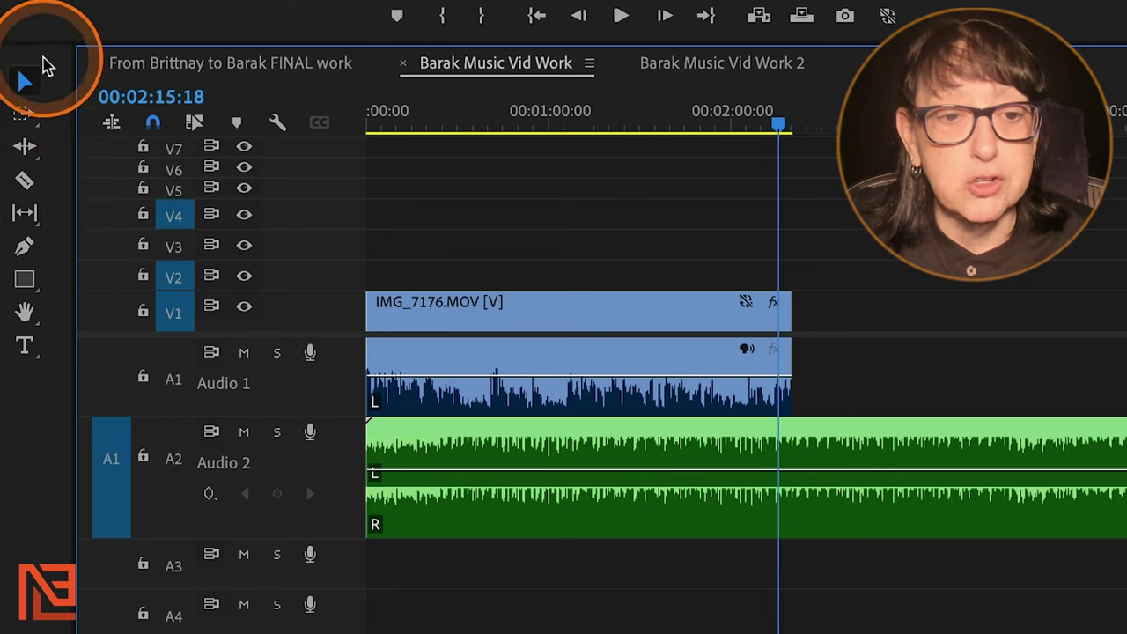
click(24, 149)
Step: Remix The Urban Jazz.wav by dragging its end left to the interview's end, around 00:02:20
drag(25, 152, 119, 225)
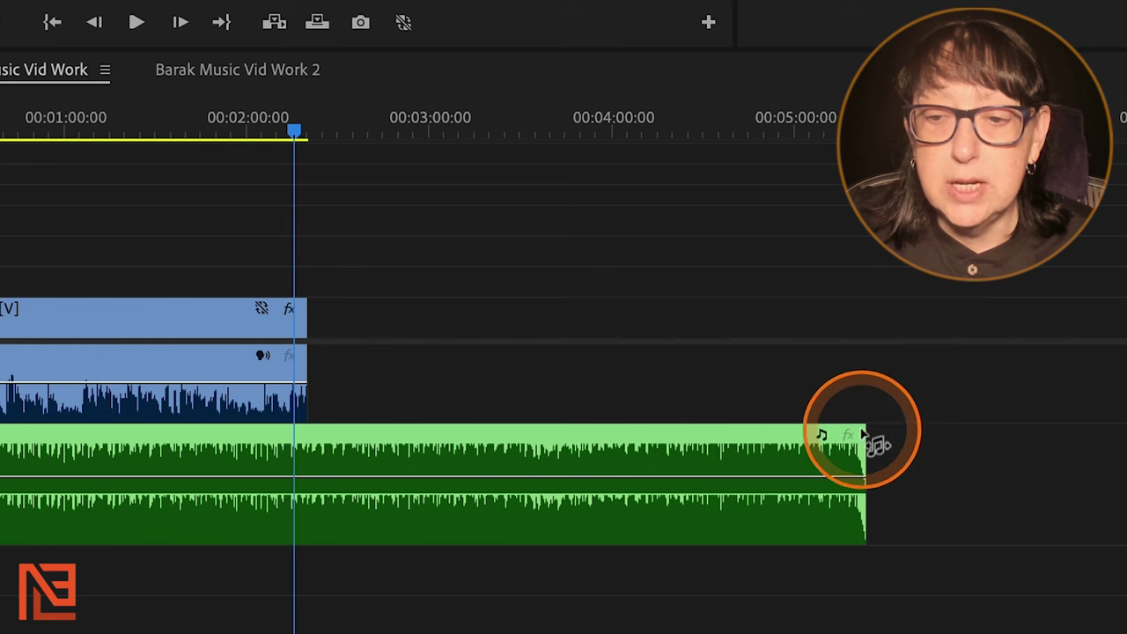
click(866, 436)
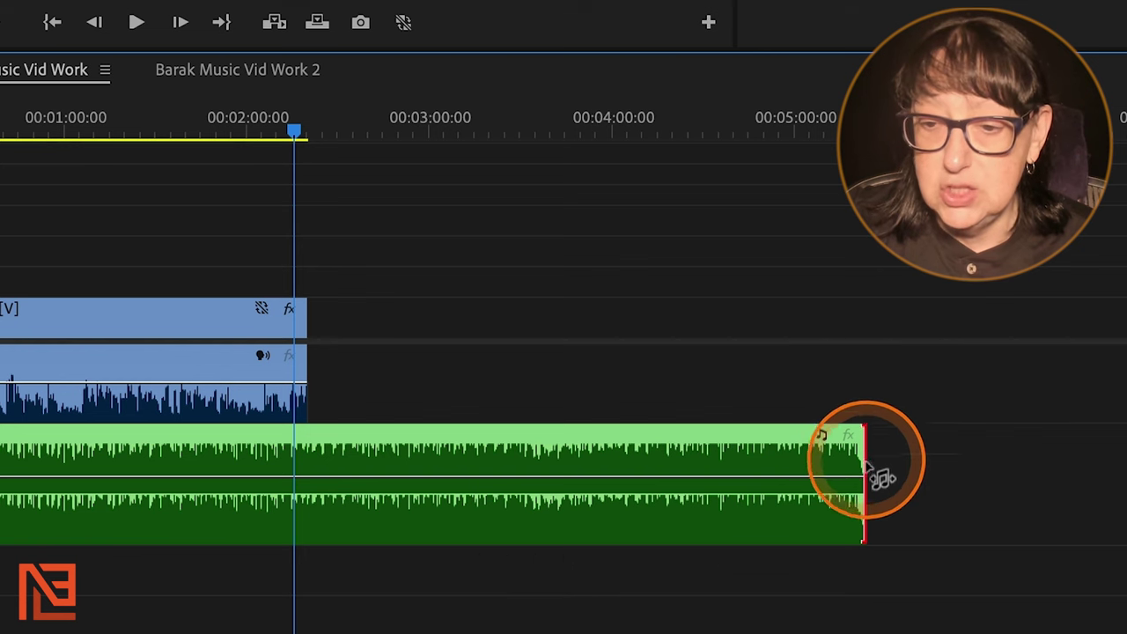
drag(867, 447, 308, 445)
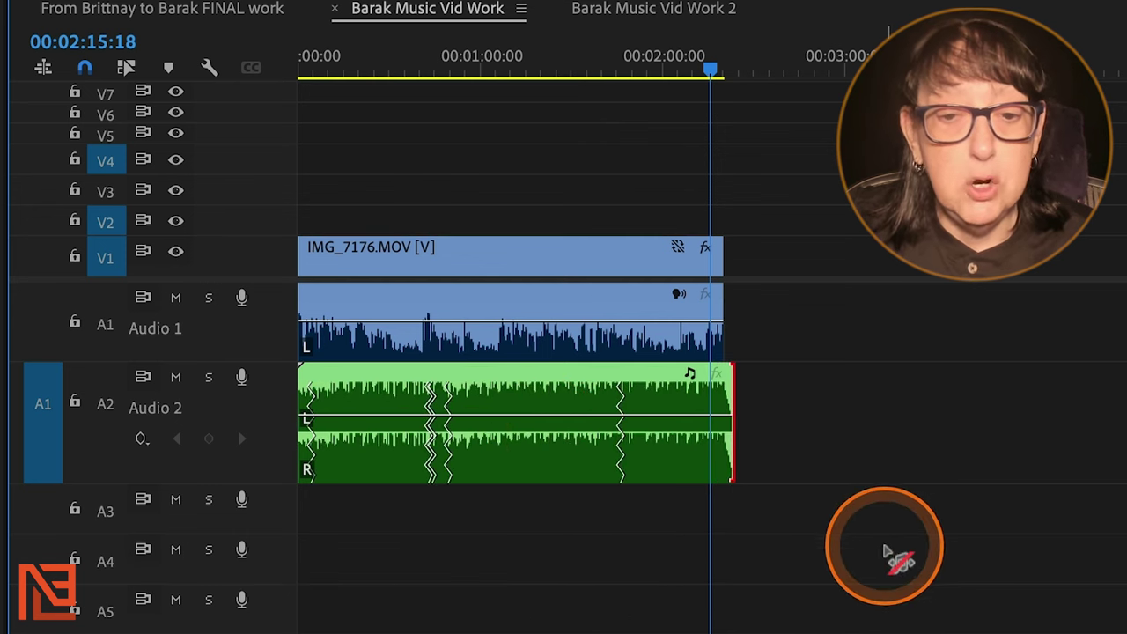
key(backslash)
alt+scroll(877, 550, up, 3)
alt+scroll(986, 562, up, 3)
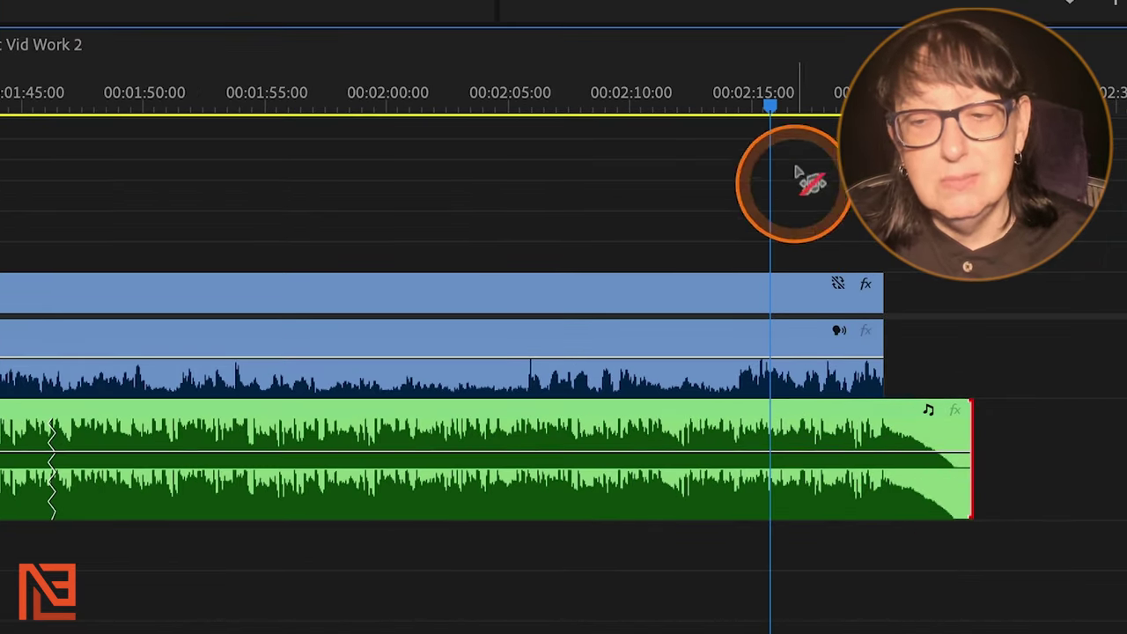
drag(827, 123, 805, 159)
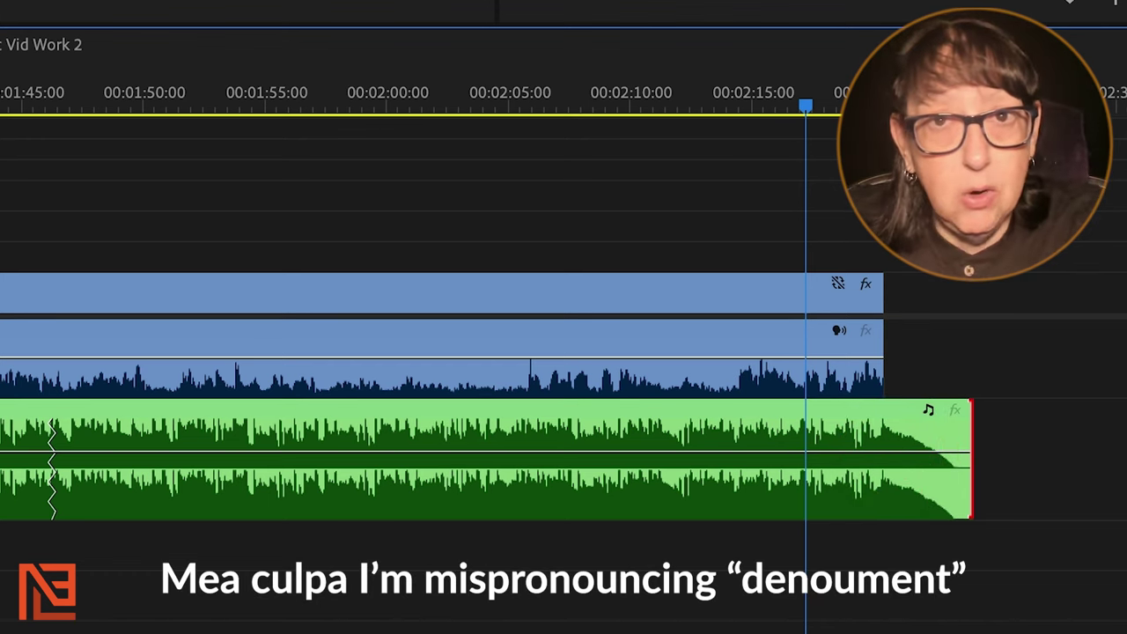
key(minus)
key(minus)
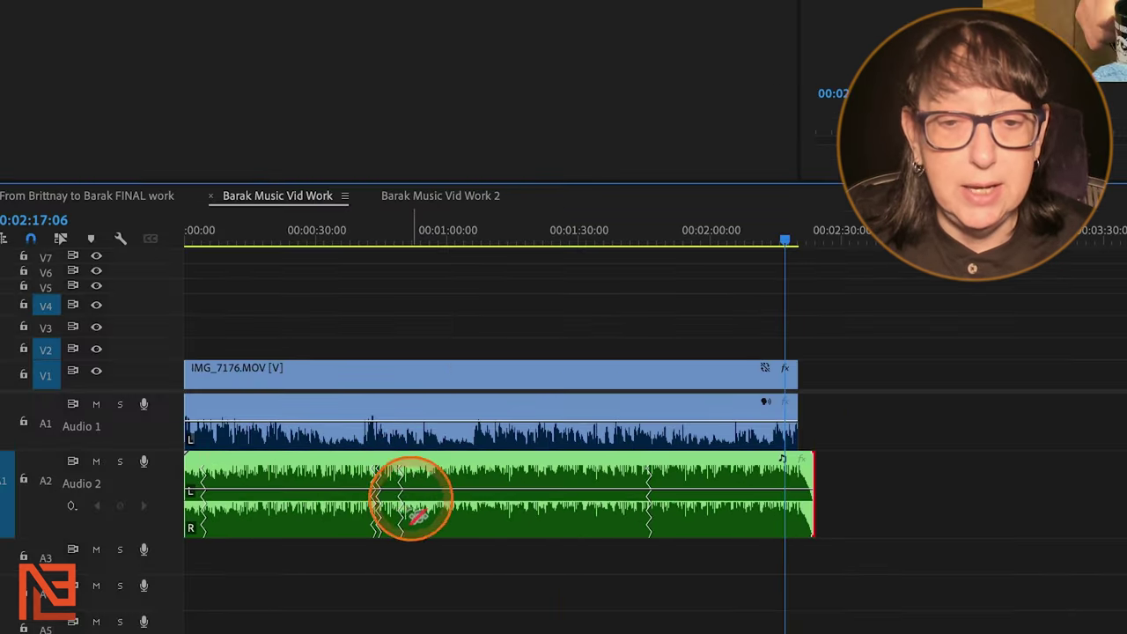
click(187, 243)
Step: Zoom around the timeline, checking the remix at 00:00:03:11 and 00:01:41:22
key(=)
key(=)
key(=)
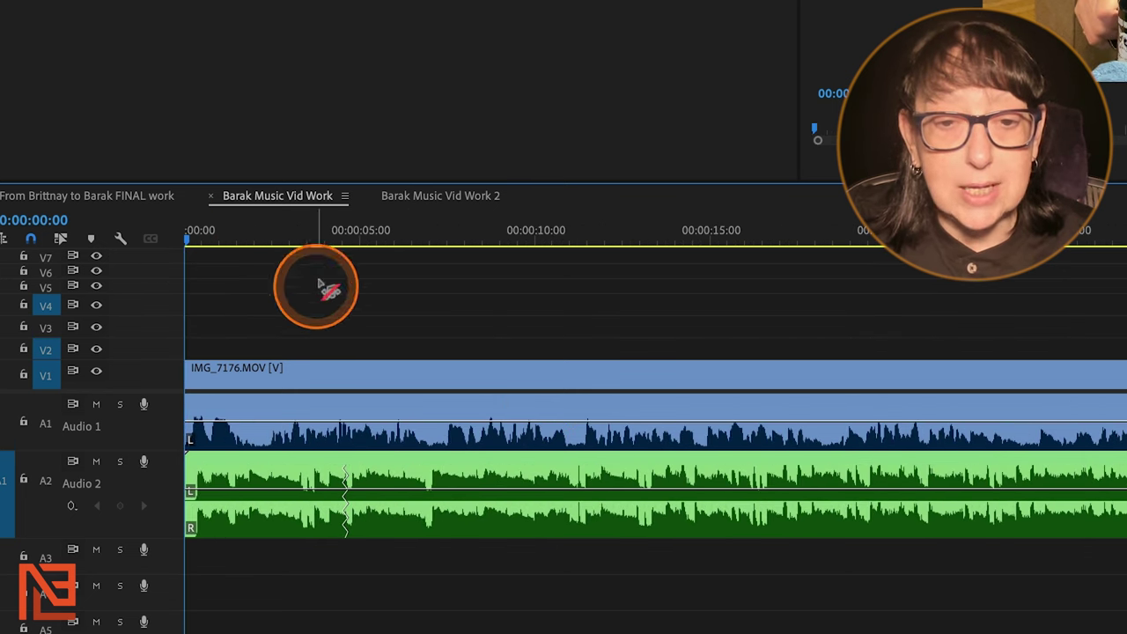
click(305, 234)
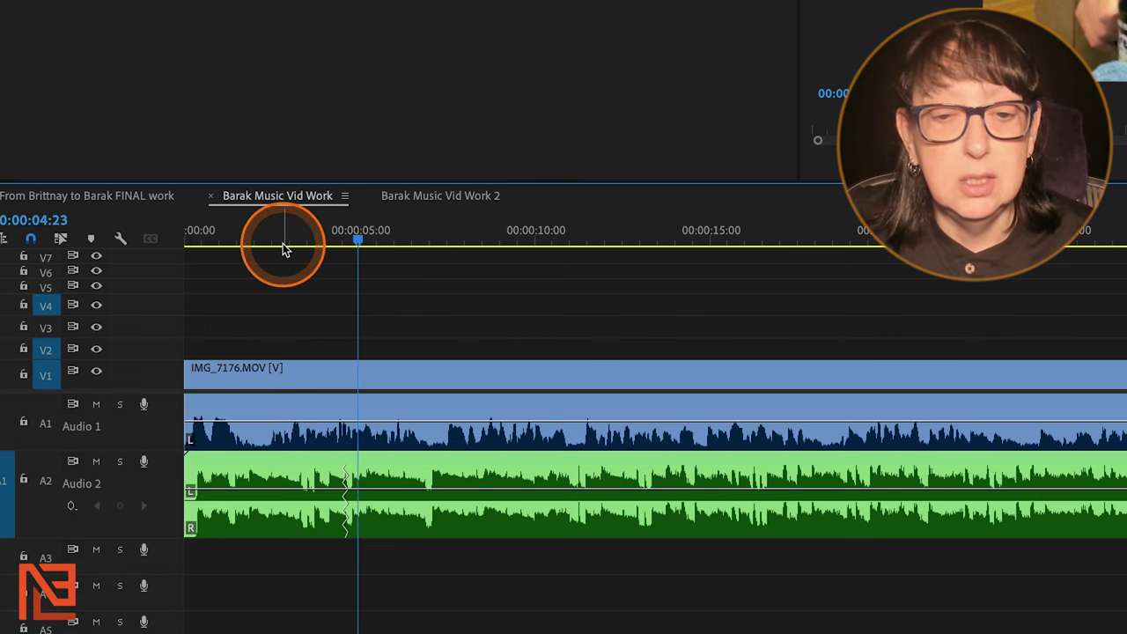
key(minus)
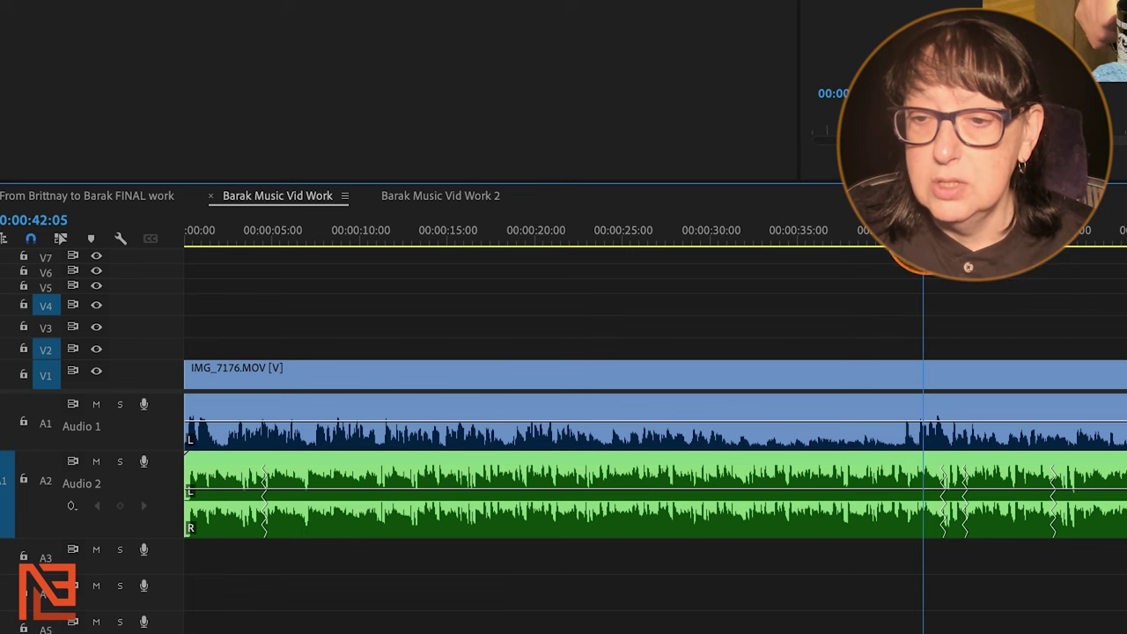
key(equal)
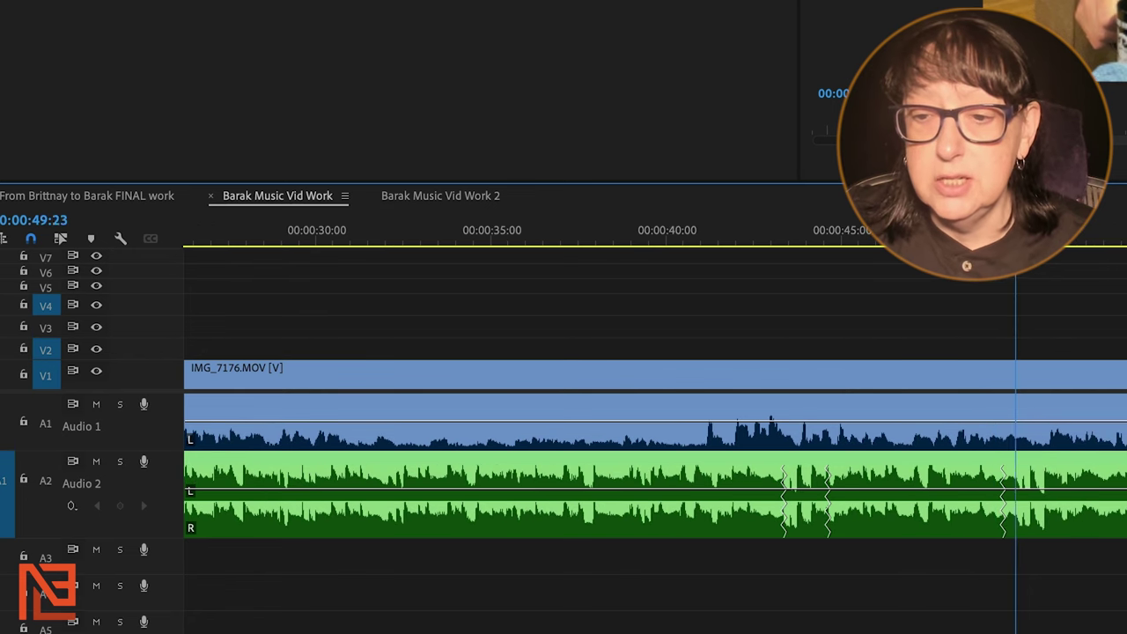
key(minus)
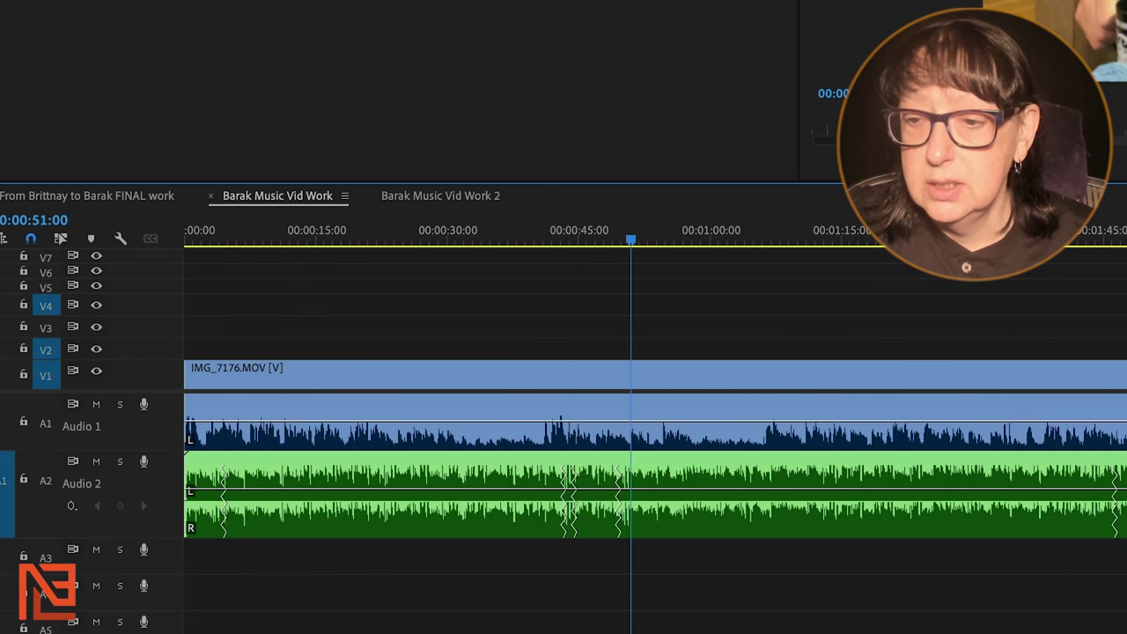
click(1080, 231)
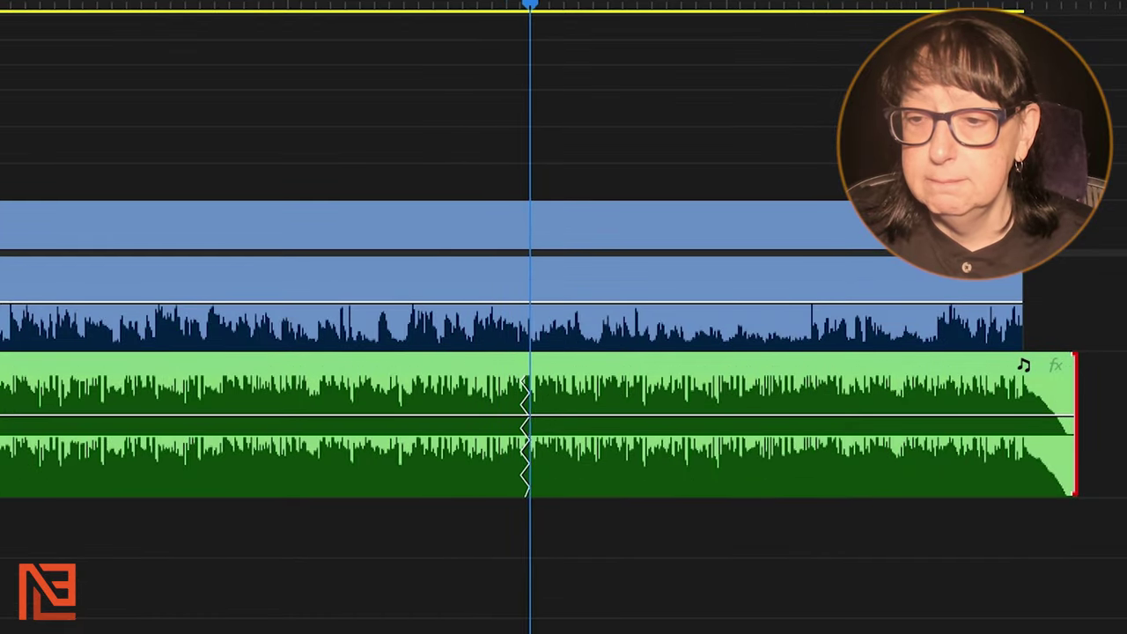
Step: Play back the sequence end to hear the music fade out shortly after the interview
click(468, 3)
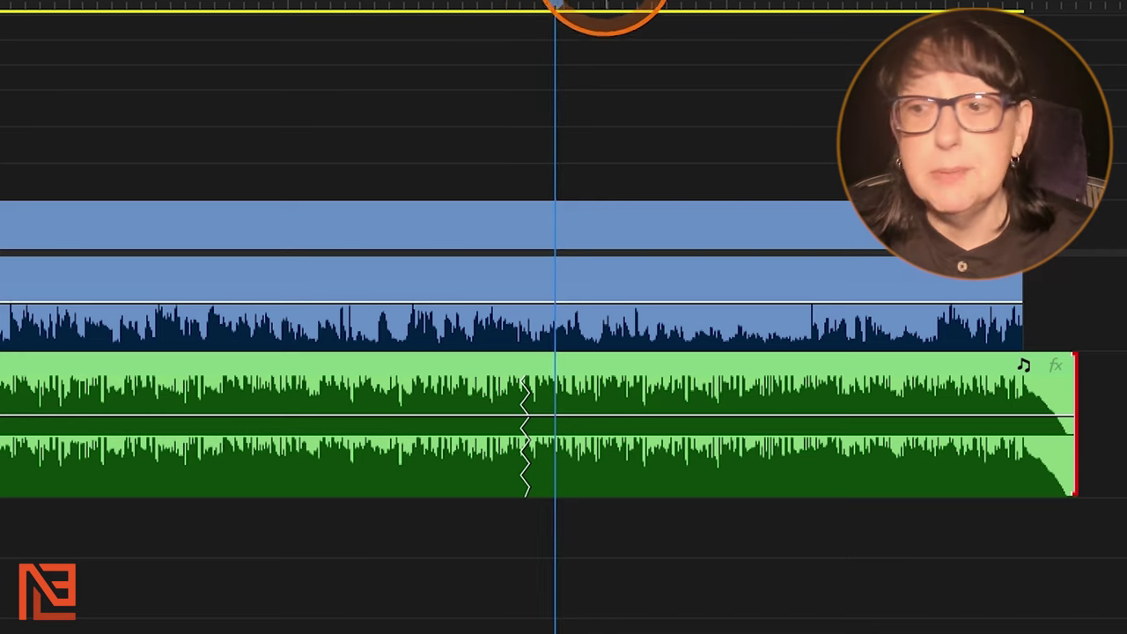
click(895, 3)
key(=)
key(=)
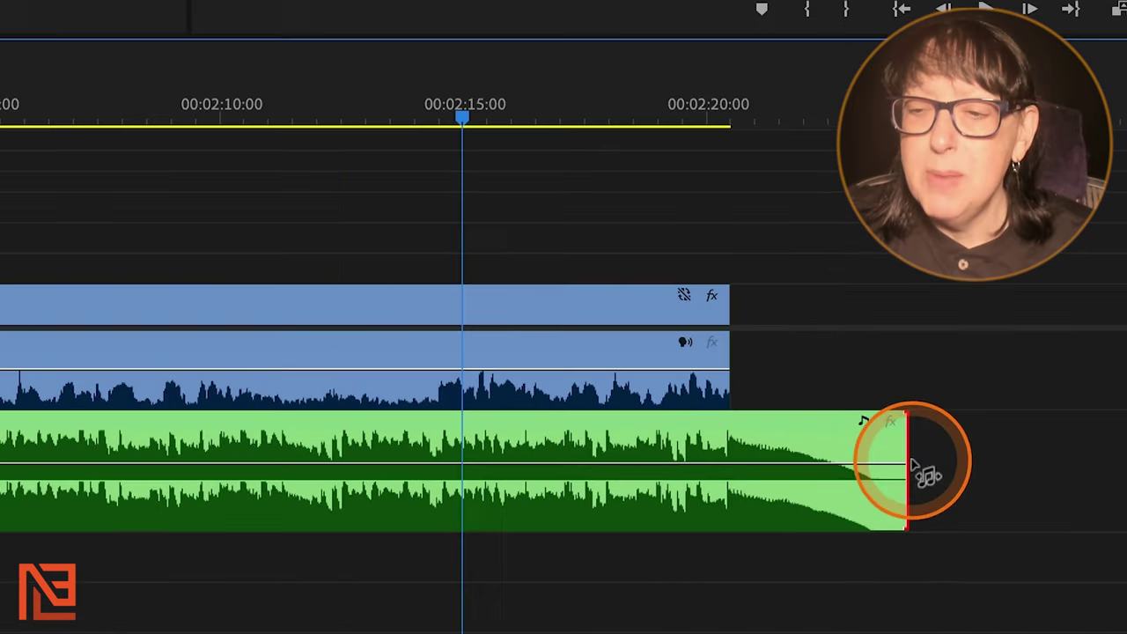
drag(914, 465, 670, 101)
click(667, 119)
key(space)
drag(282, 377, 299, 370)
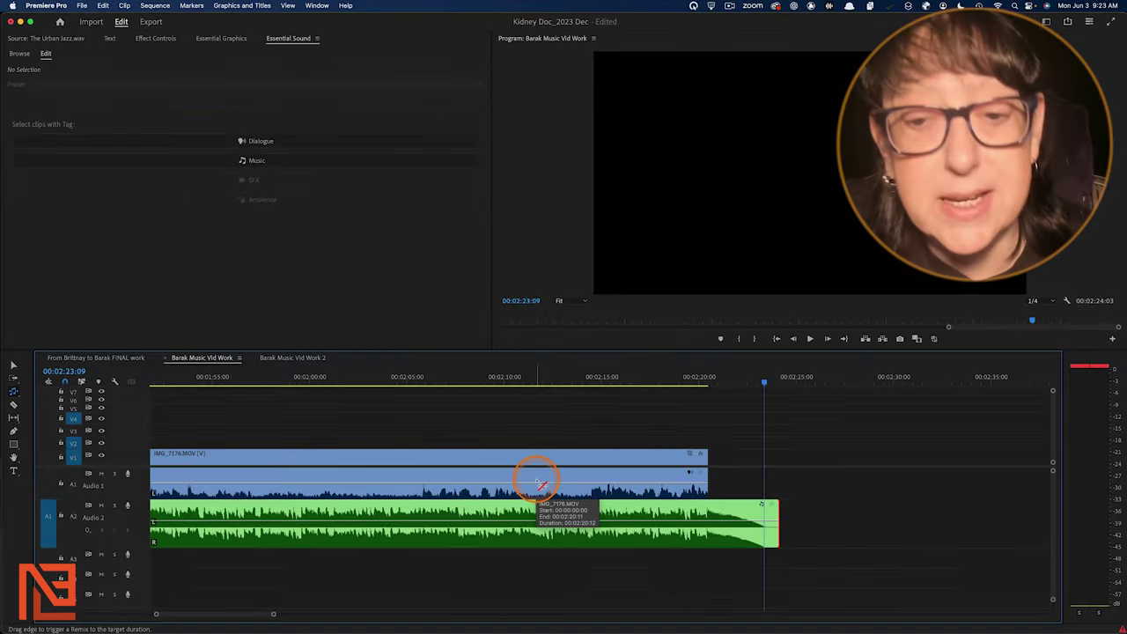
key(minus)
key(minus)
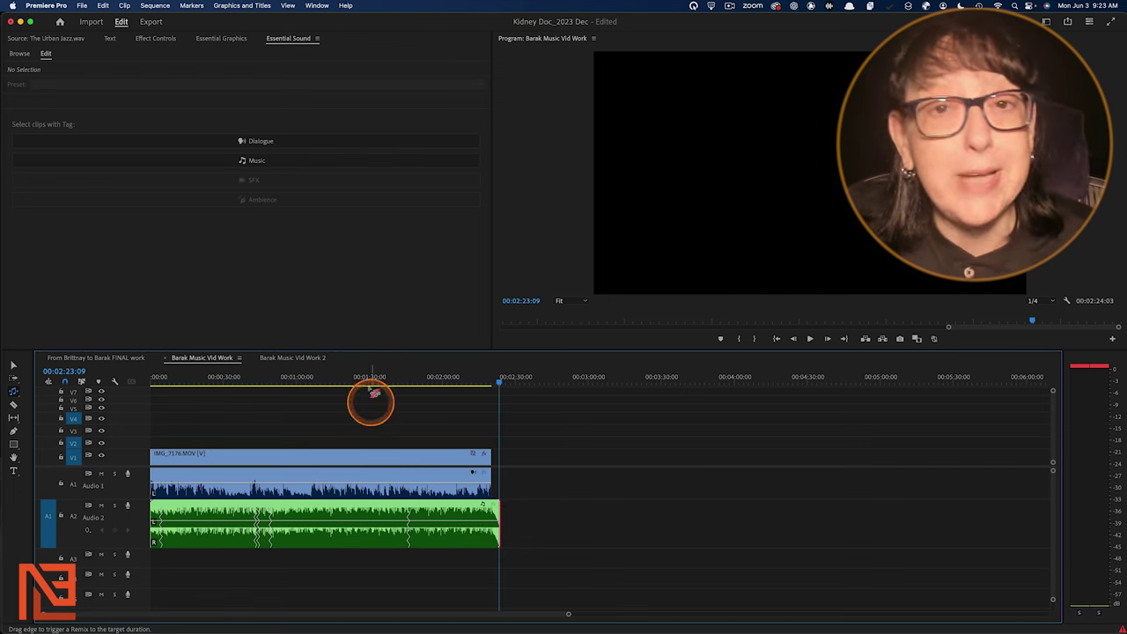
Step: Park the playhead at 00:01:25:05 and open The Urban Jazz.wav in the Source Monitor
click(356, 377)
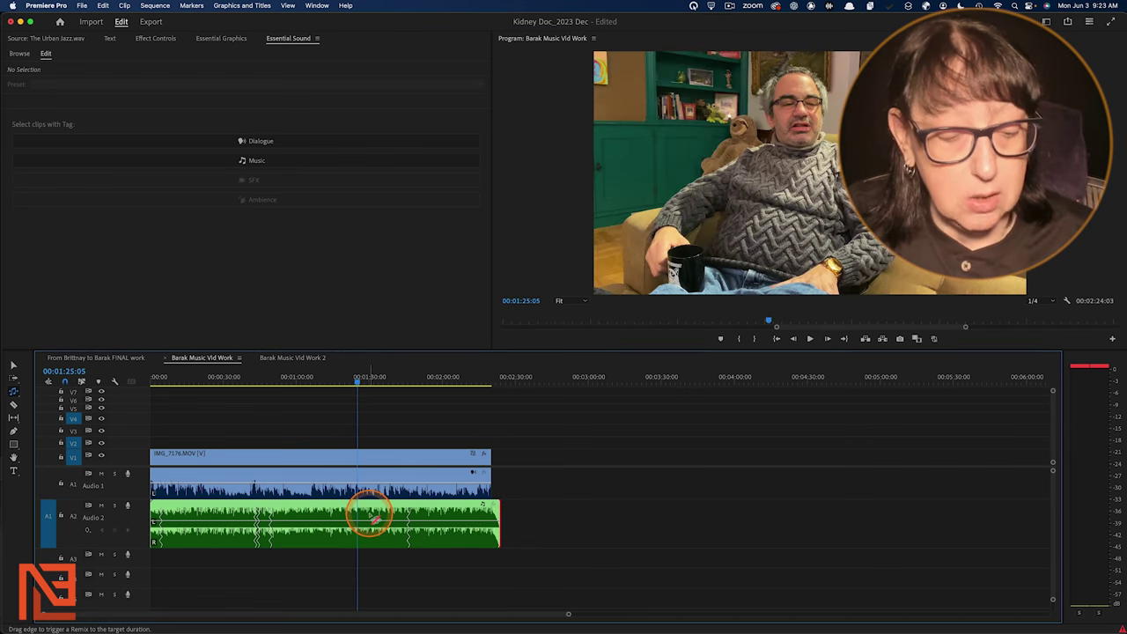
click(13, 365)
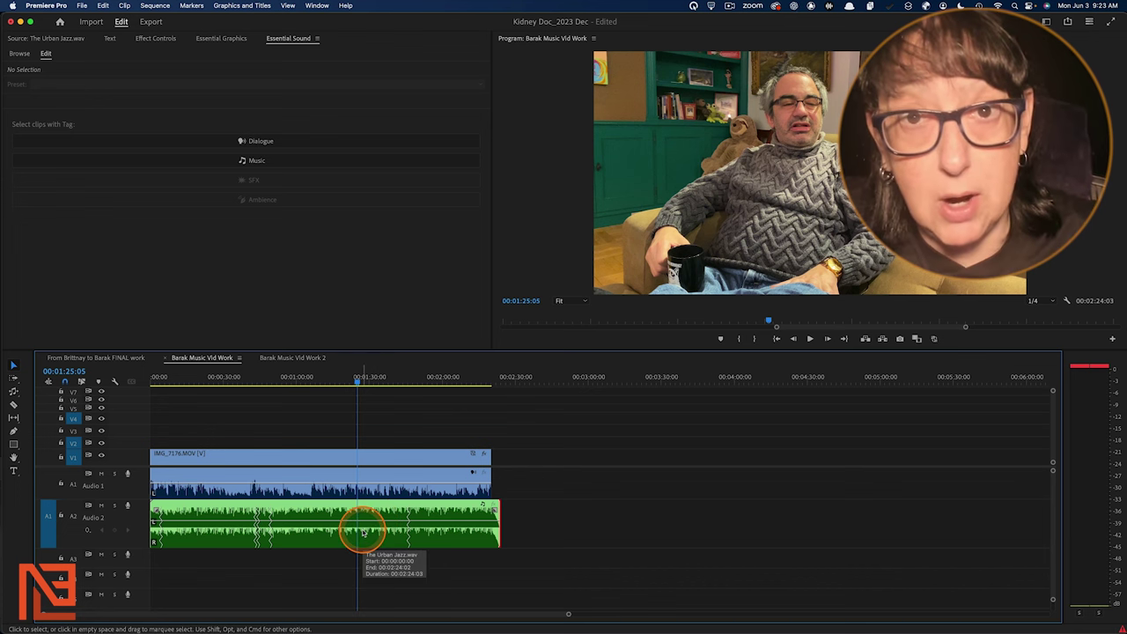
click(335, 529)
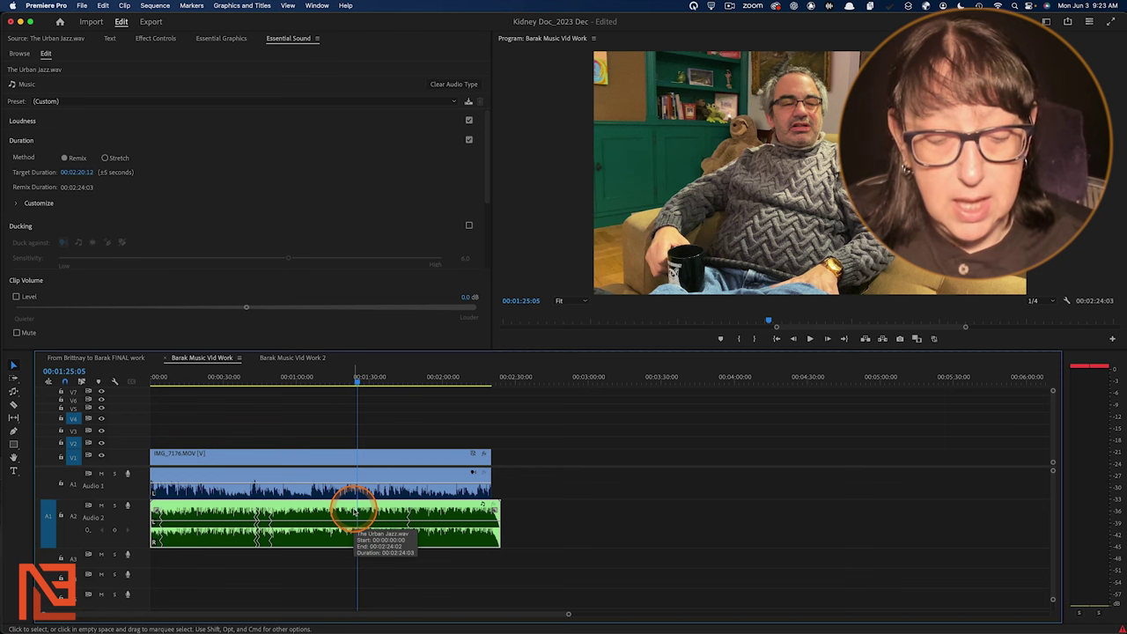
double_click(354, 514)
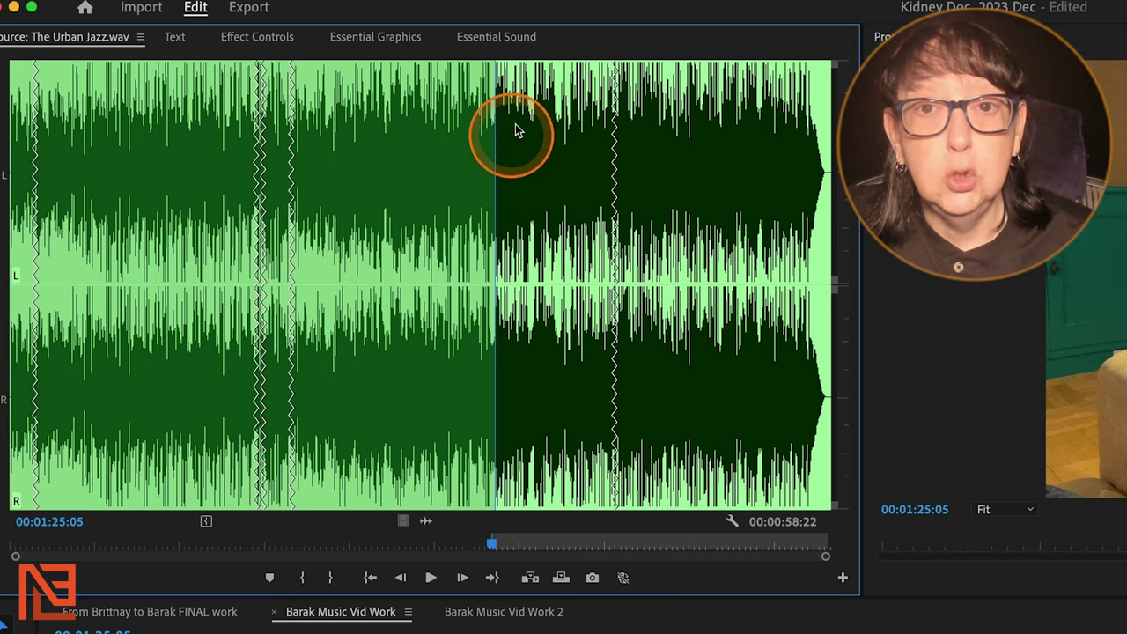
Step: Load the full 00:05:24:04 original of the Audio 2 music clip into the Source Monitor
scroll(113, 146, up, 3)
scroll(476, 244, down, 3)
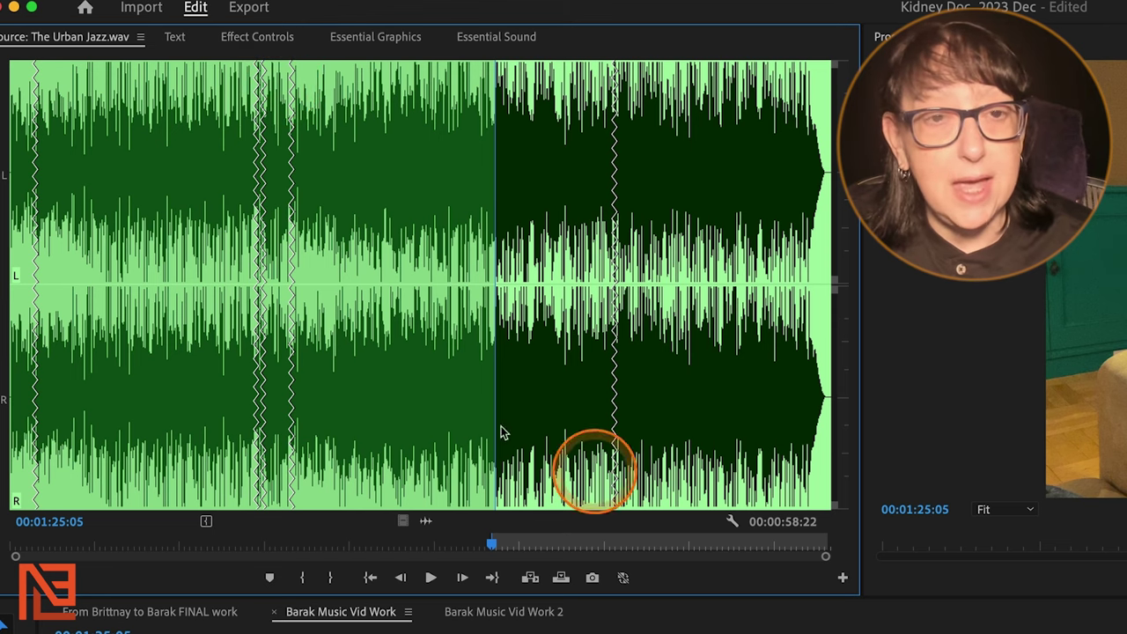
key(shift+3)
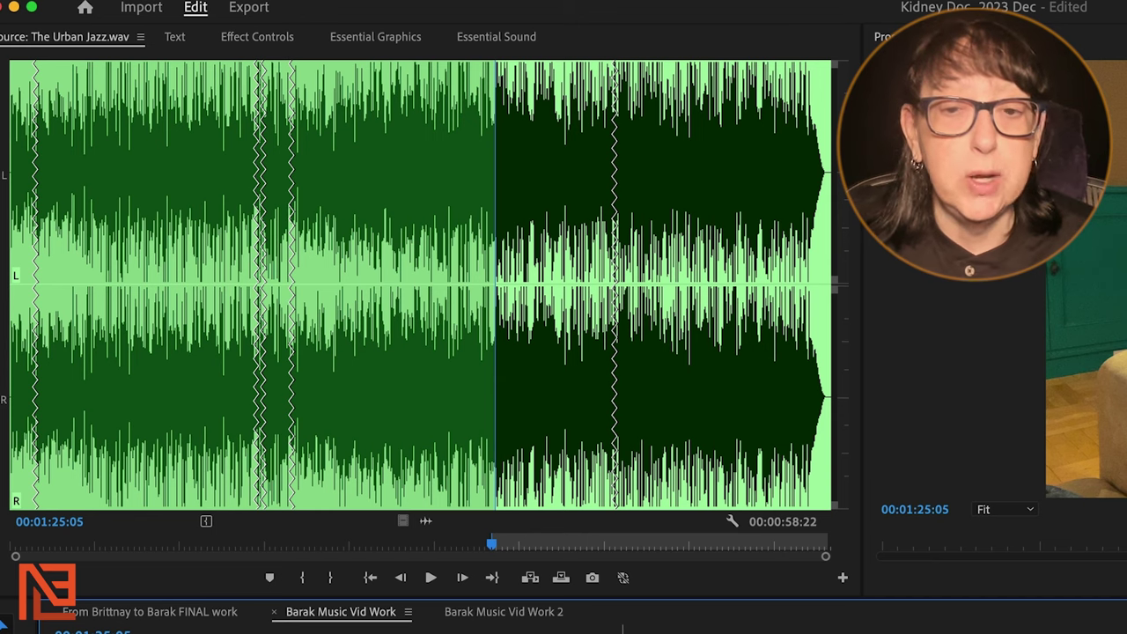
click(360, 516)
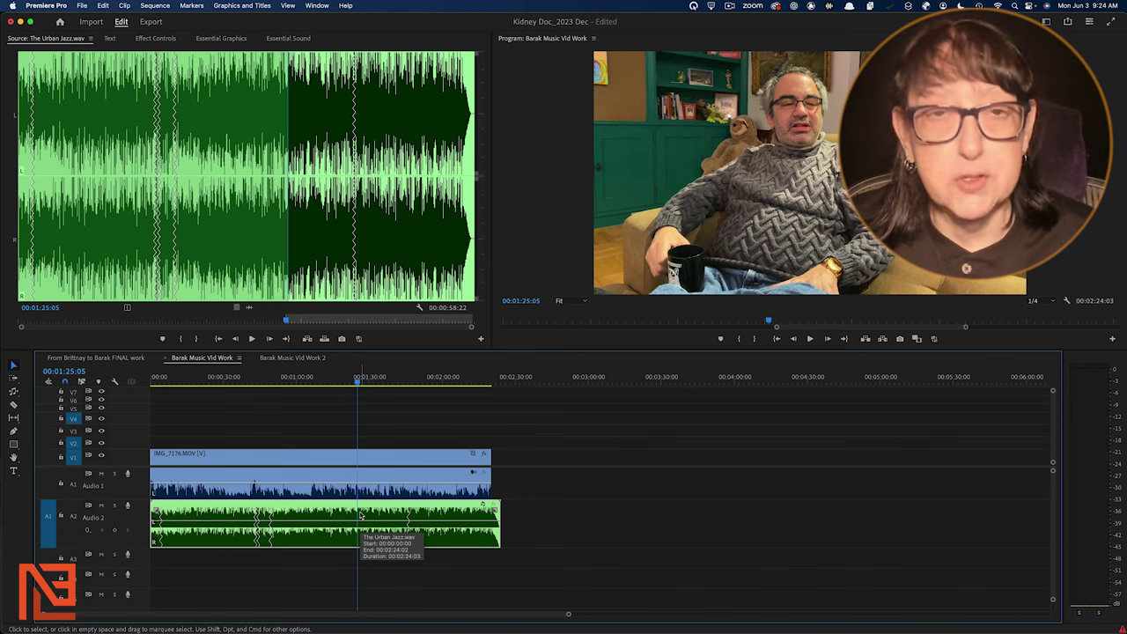
click(361, 515)
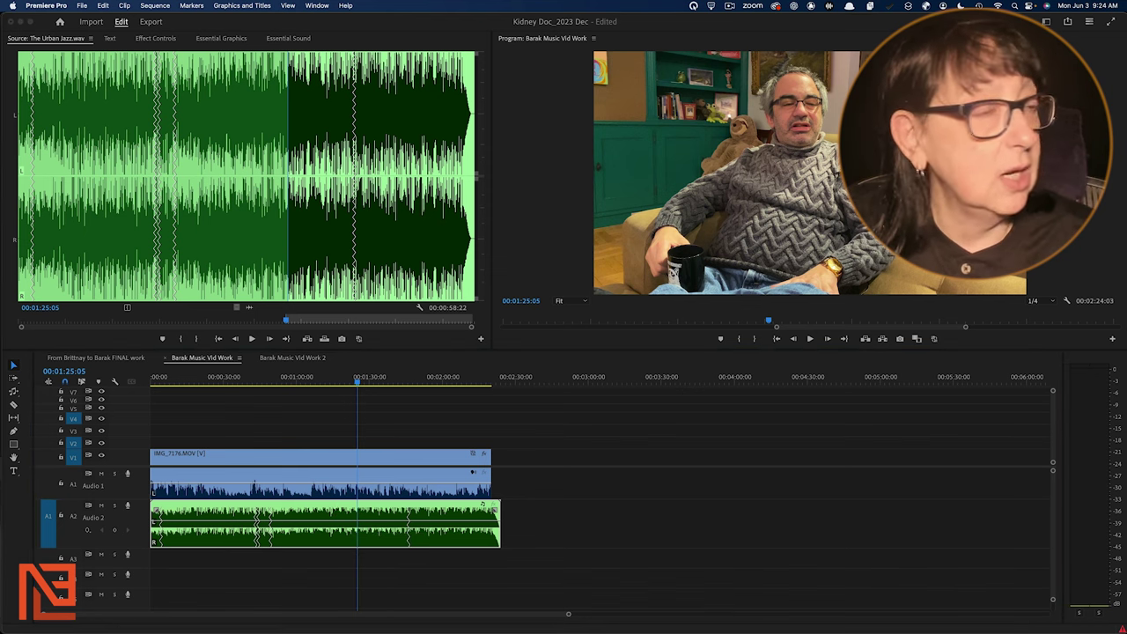
key(alt+x)
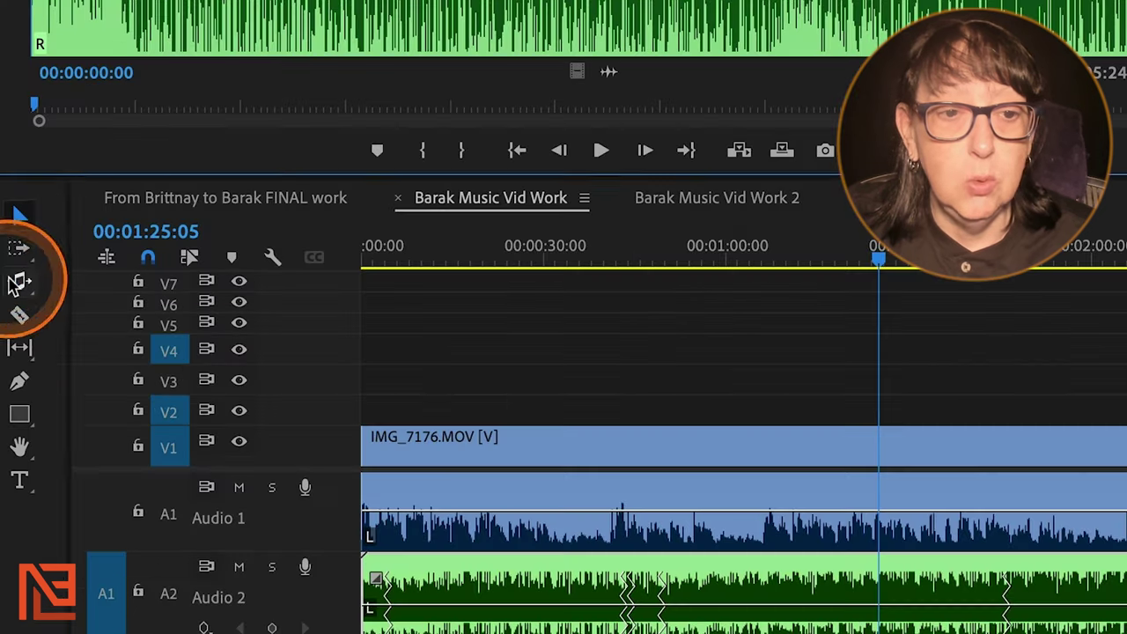
Step: Choose the Remix Tool from the Ripple Edit flyout in the Tools panel
click(13, 391)
click(100, 279)
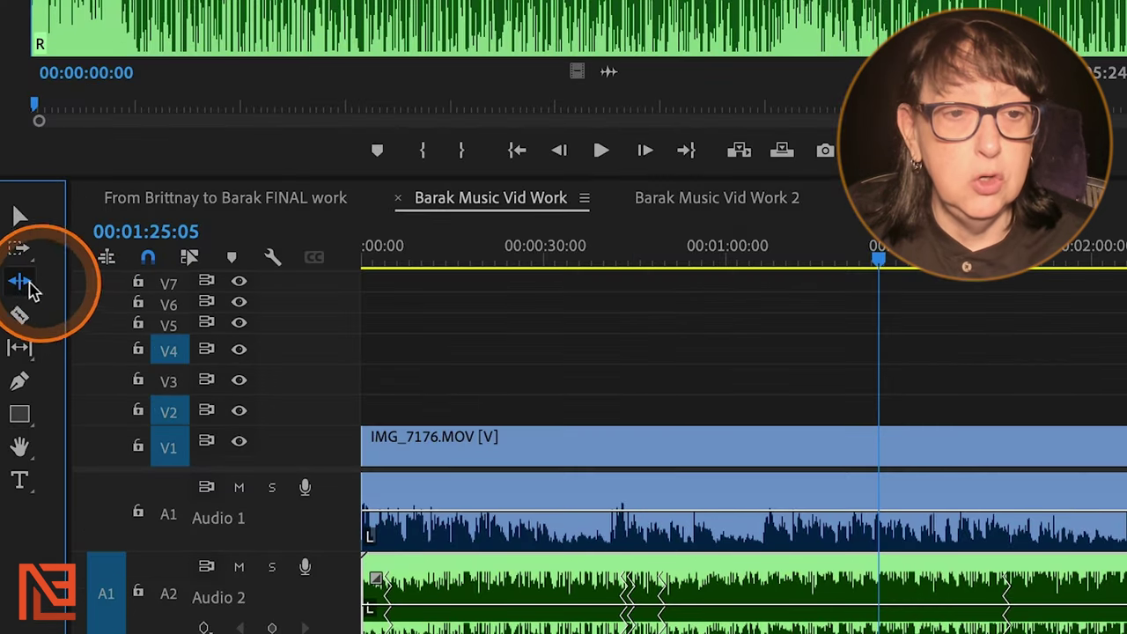
click(19, 281)
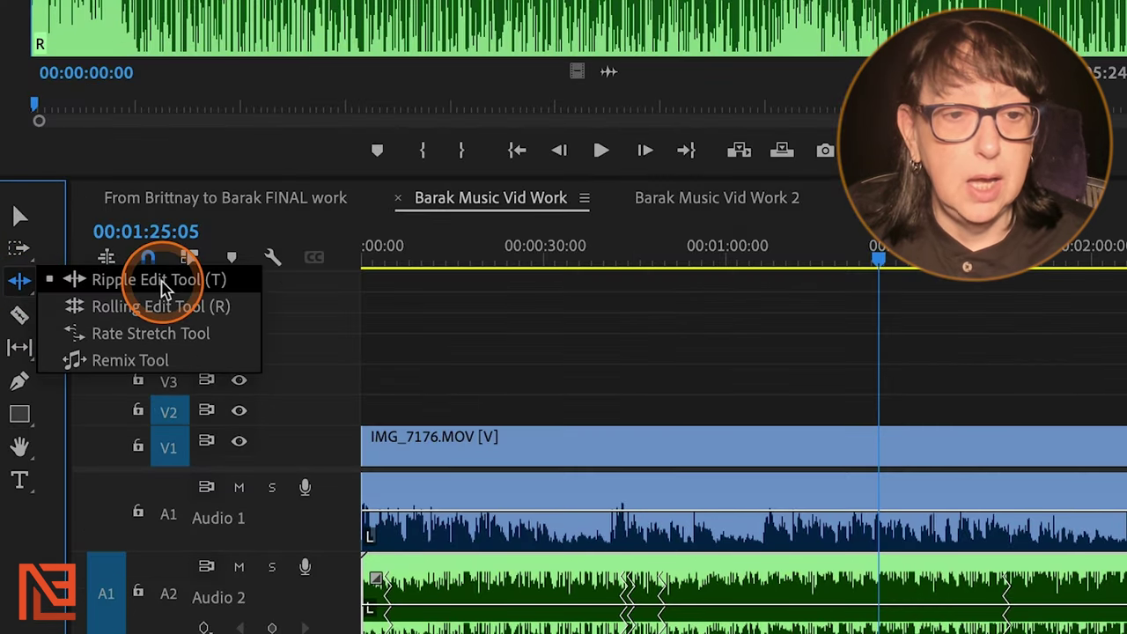
click(151, 360)
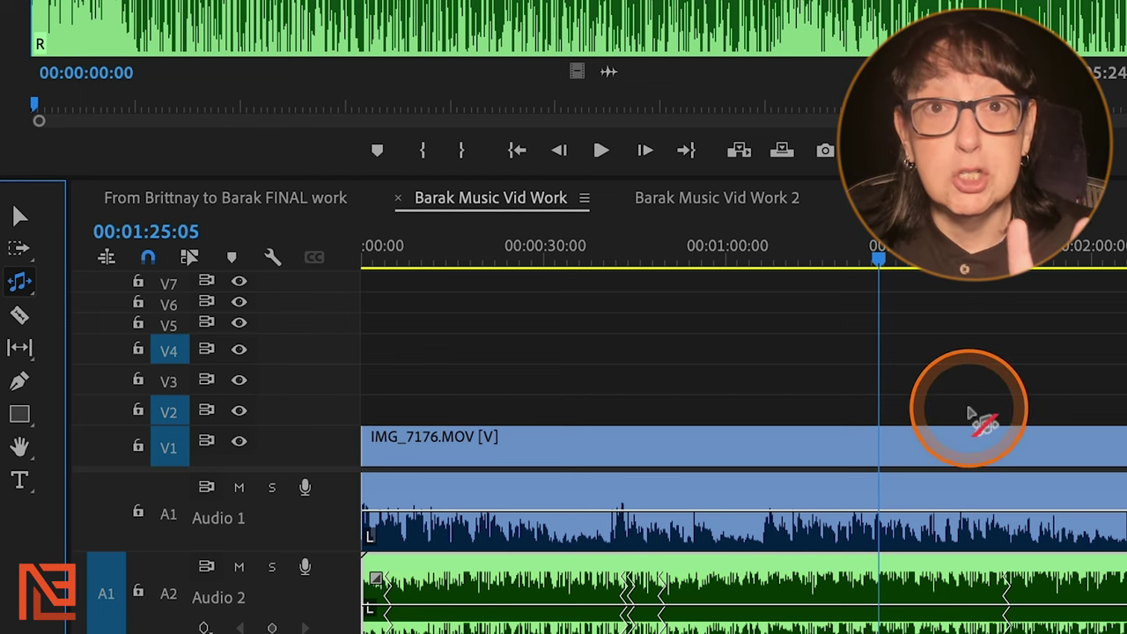
Step: Open the Barak Music Vid Work 2 sequence holding only IMG_7176.MOV
click(737, 197)
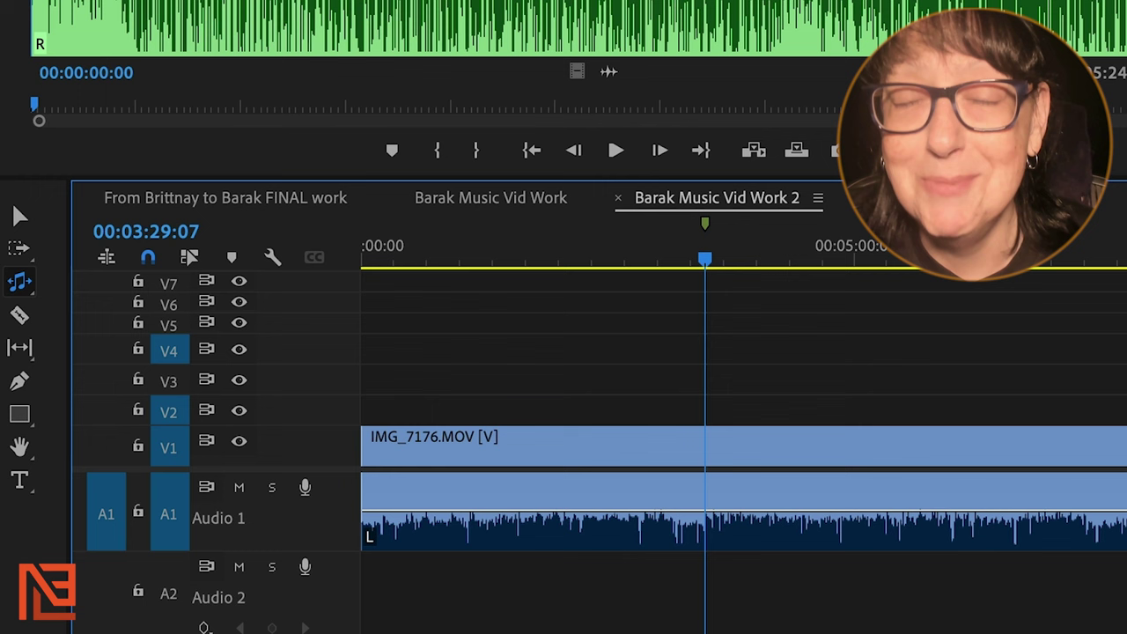
scroll(1026, 564, down, 1)
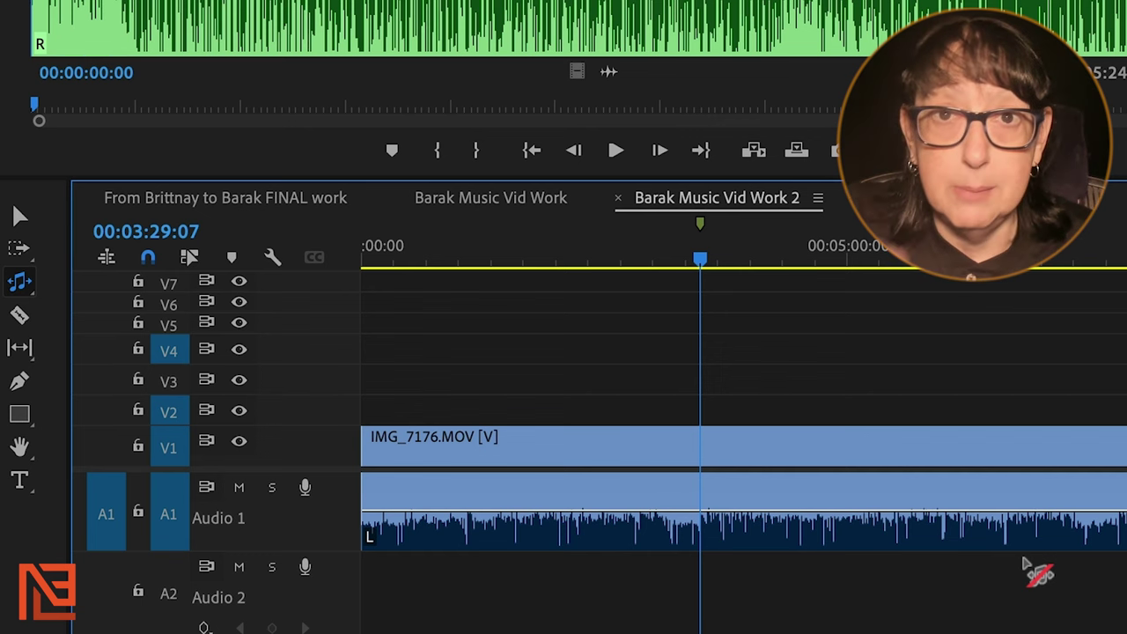
click(1028, 564)
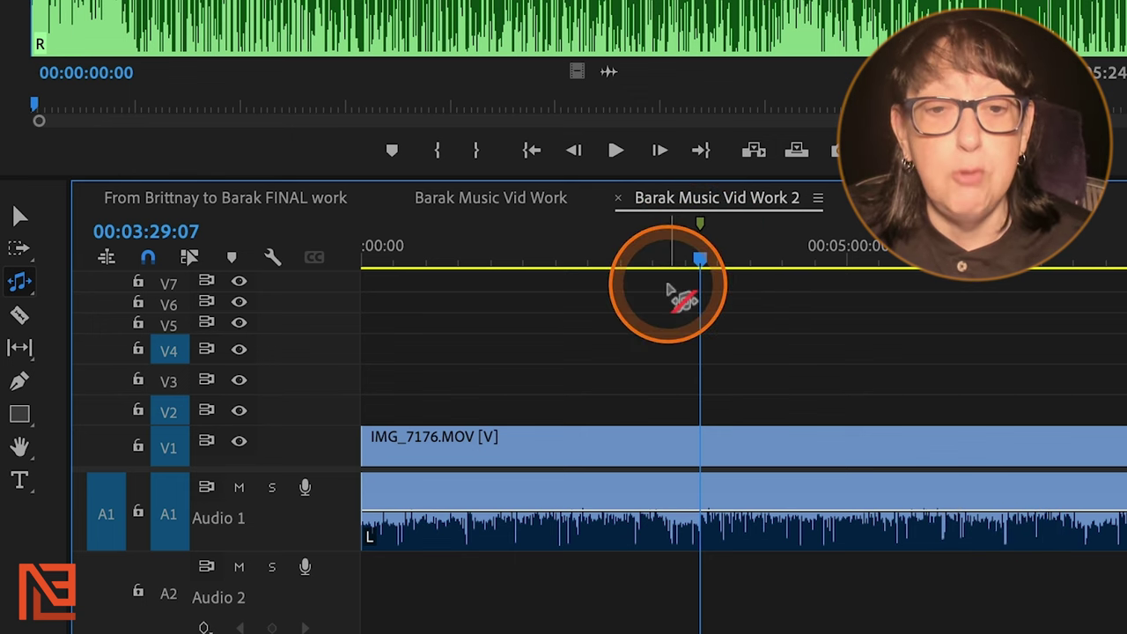
drag(516, 234, 818, 256)
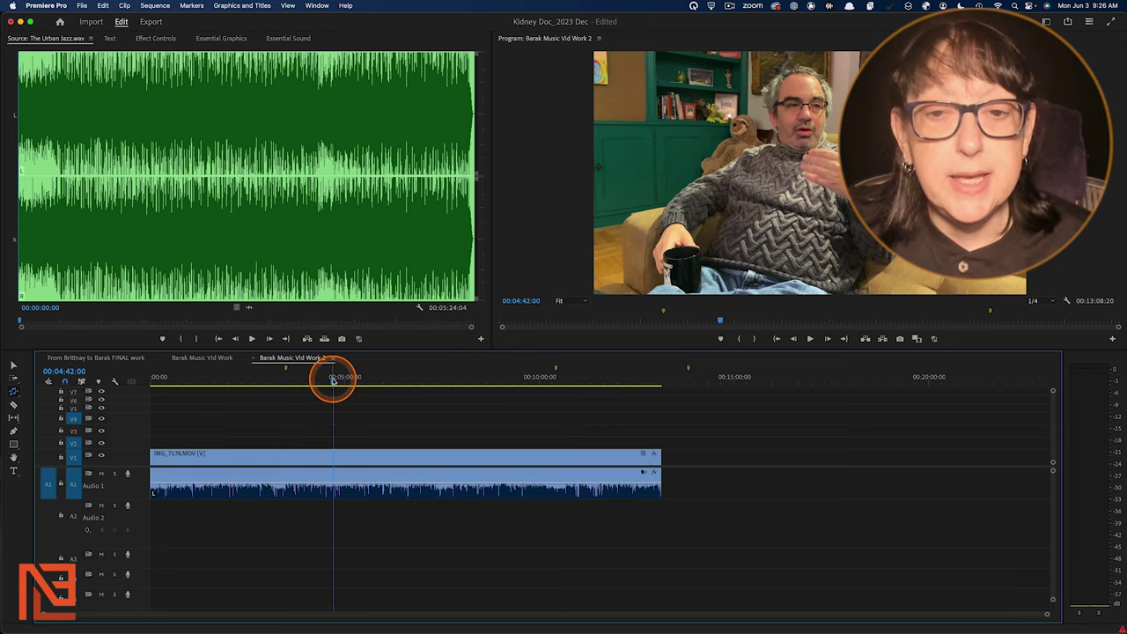
Step: Show the interview transcript in the Text panel and open its filter menu
click(110, 39)
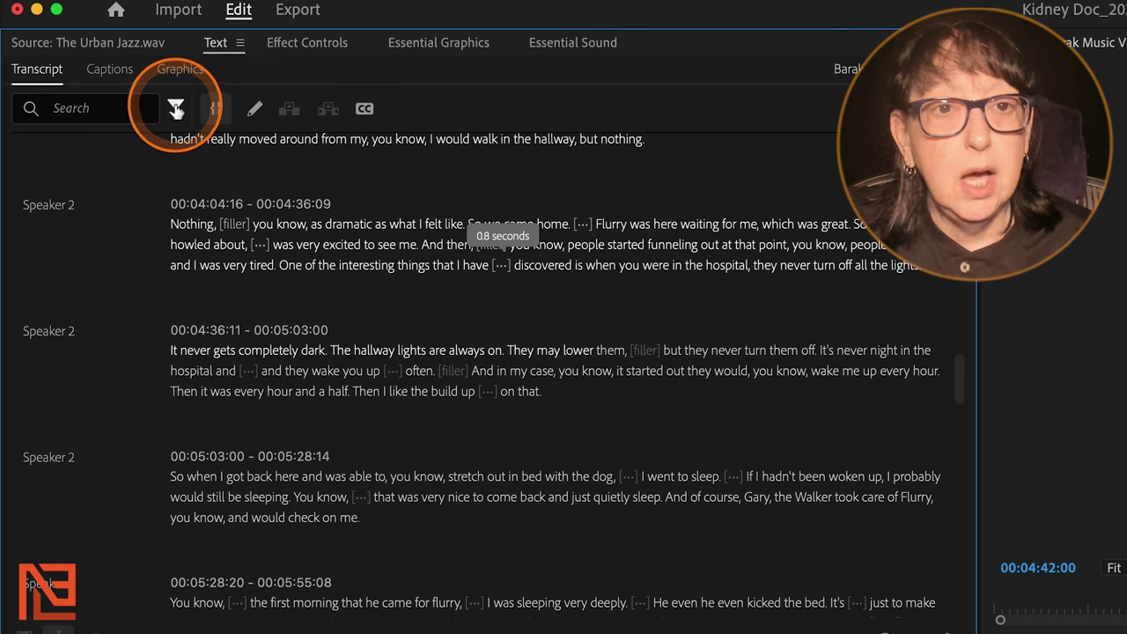
click(175, 108)
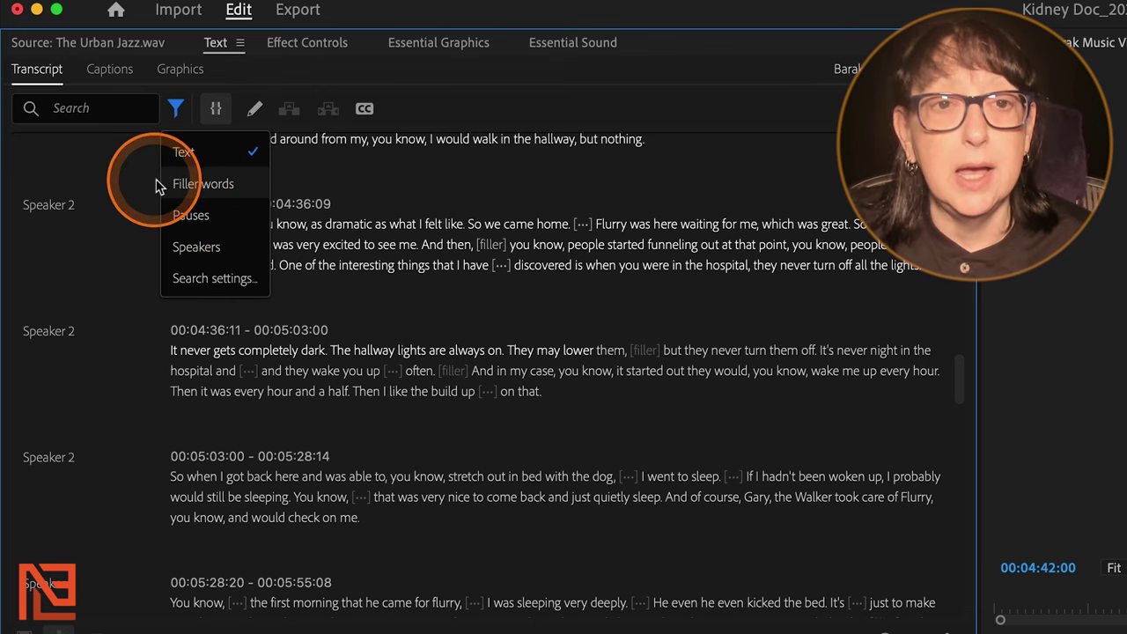
Step: Filter the transcript to filler words and open the Delete options set to Lift
click(202, 185)
scroll(199, 187, down, 1)
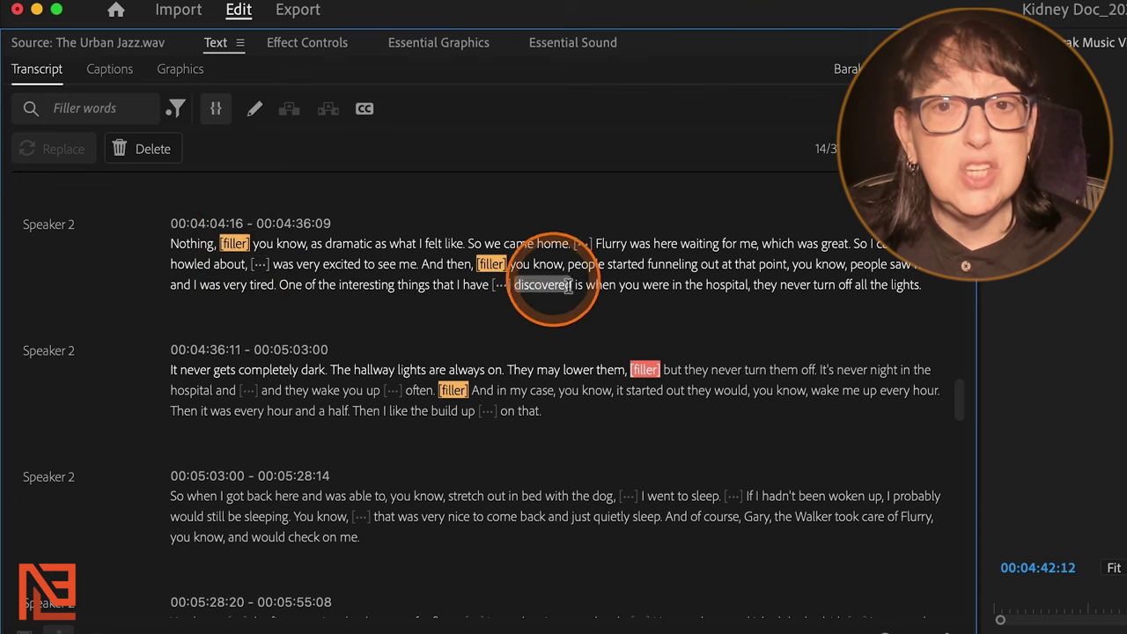
scroll(713, 418, down, 10)
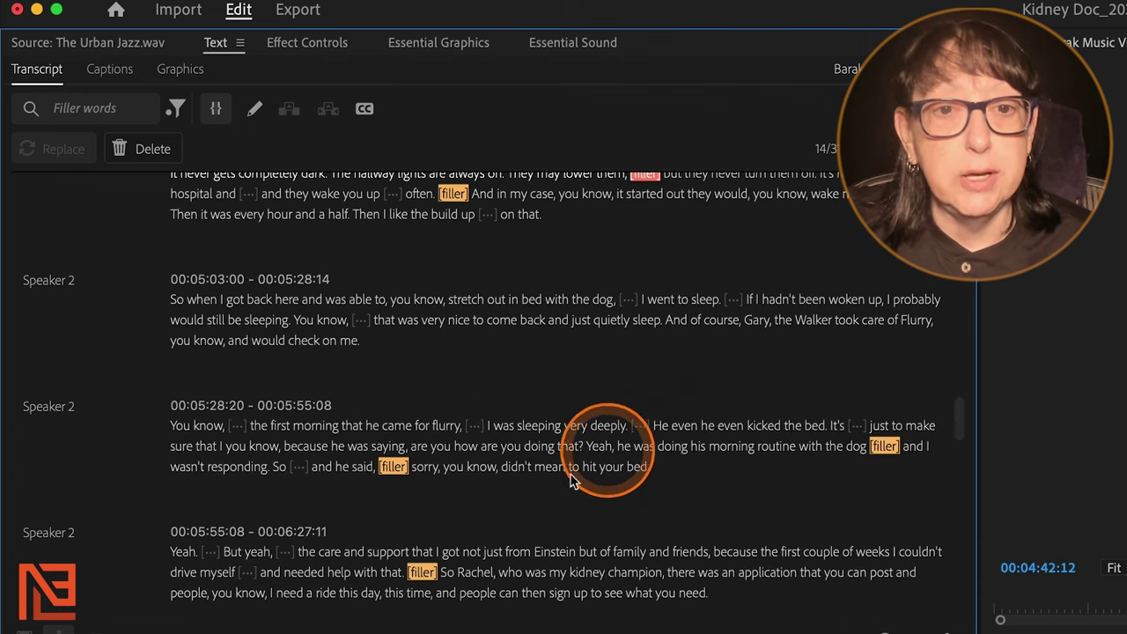
scroll(627, 481, up, 20)
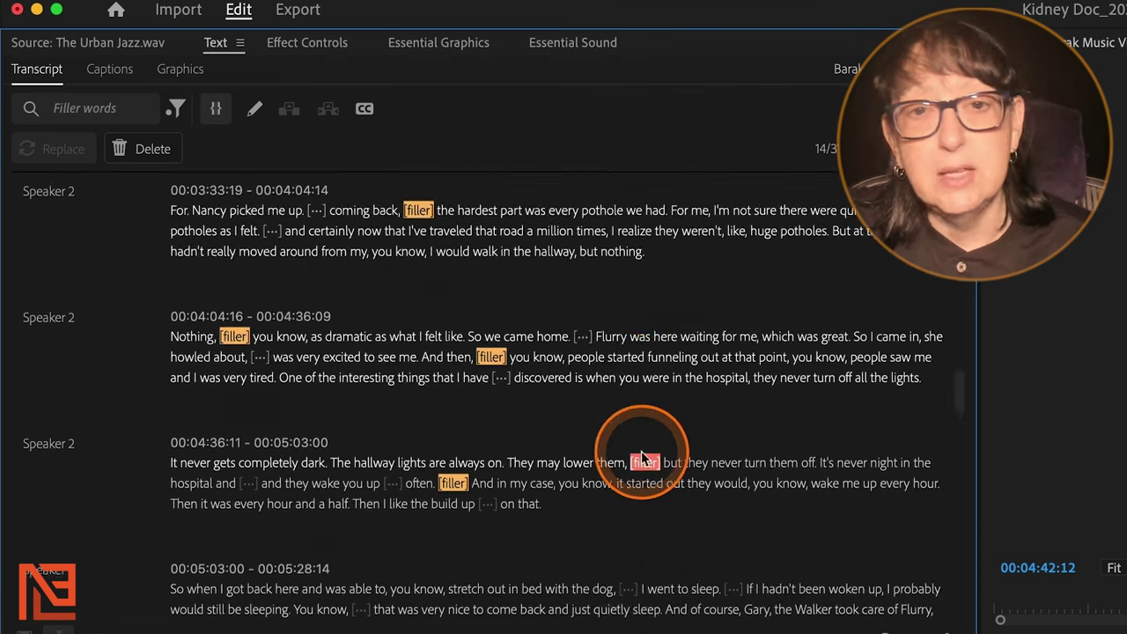
scroll(620, 440, up, 3)
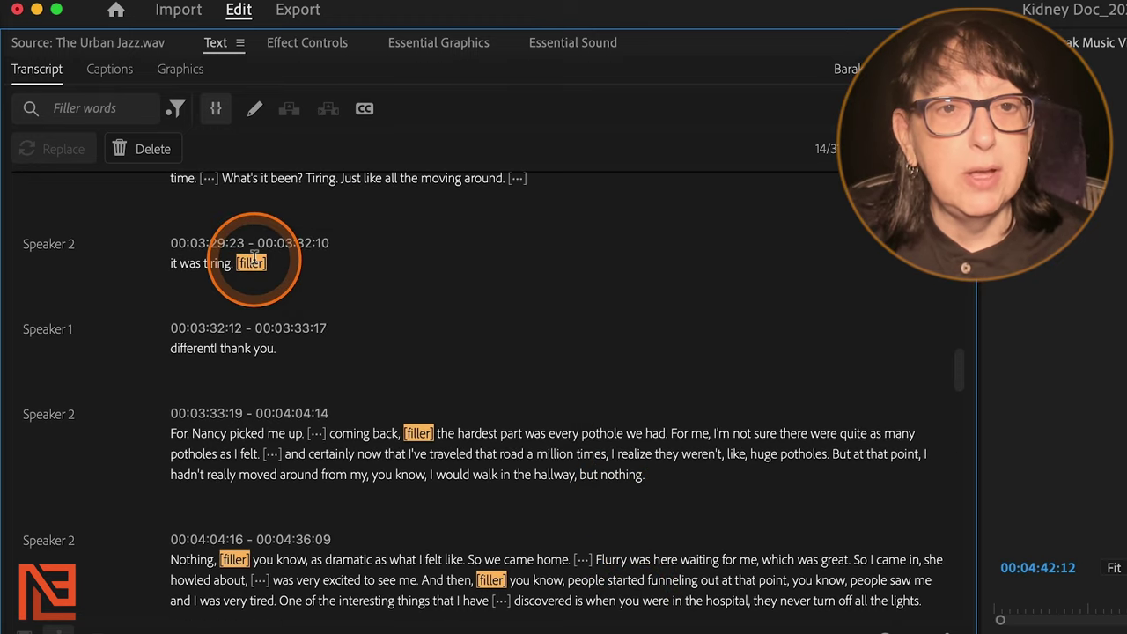
click(254, 262)
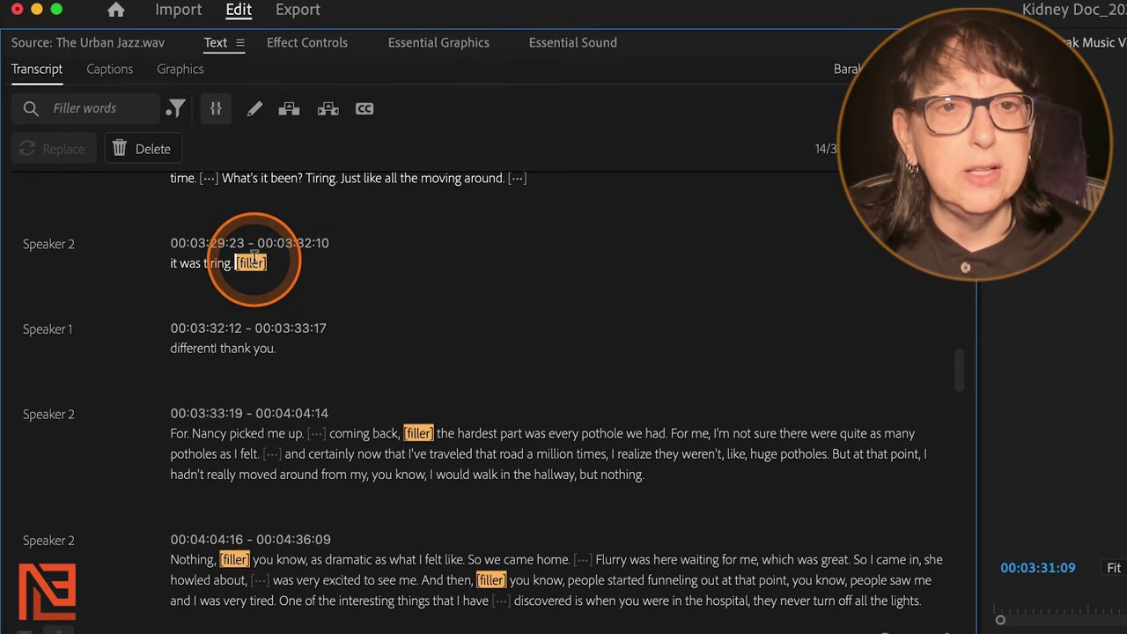
click(141, 149)
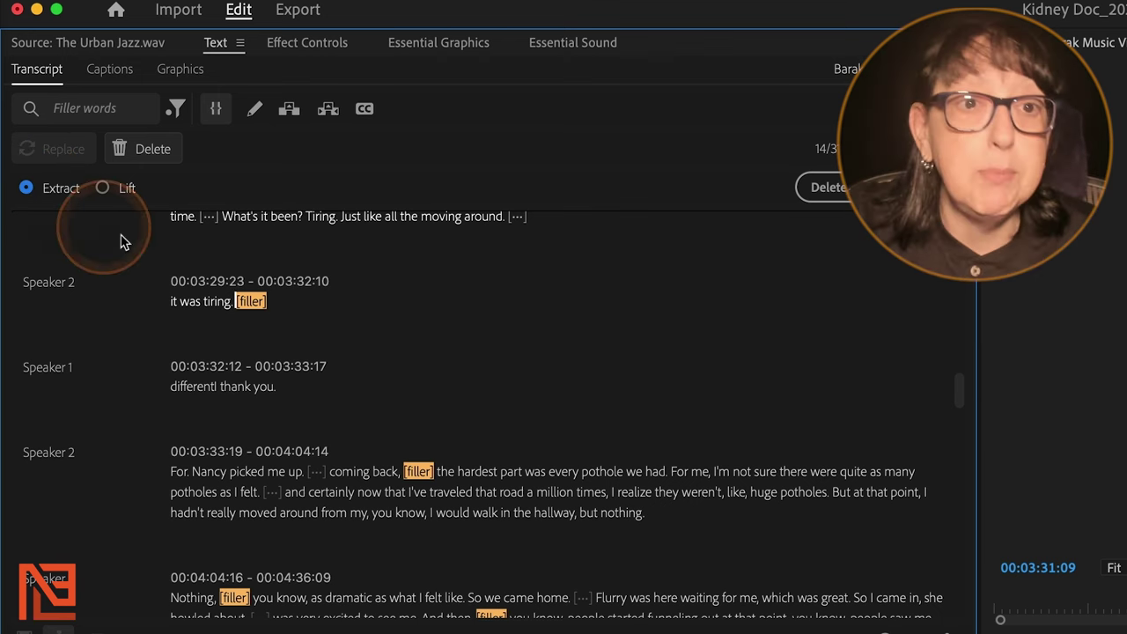
click(102, 188)
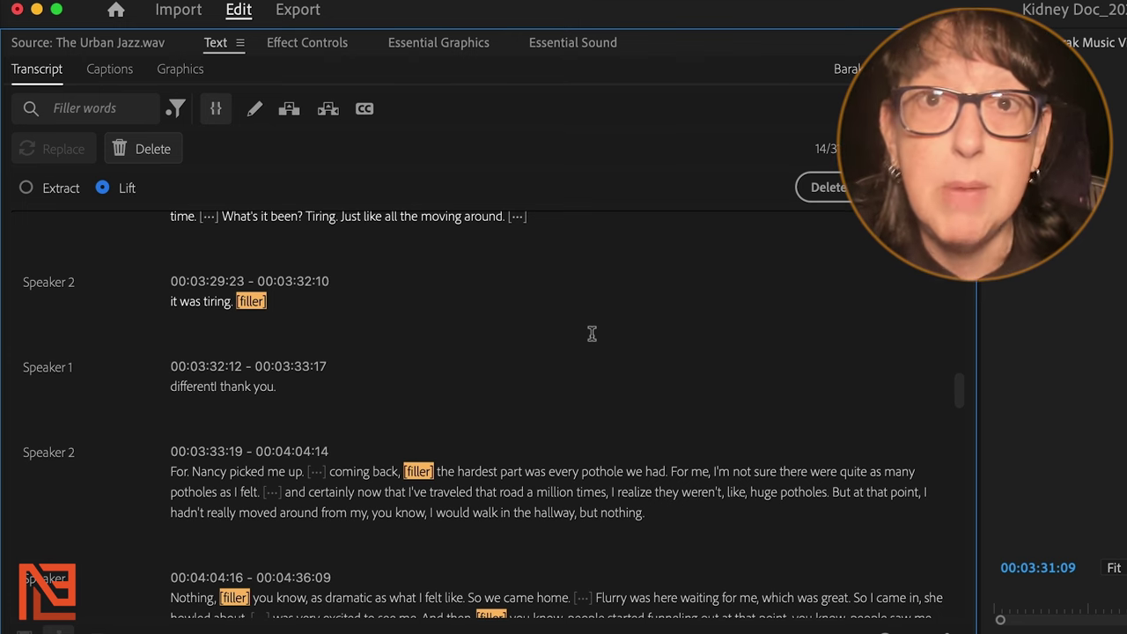
Step: Lift all 31 filler words, splitting IMG_7176.MOV into segments with gaps
click(595, 334)
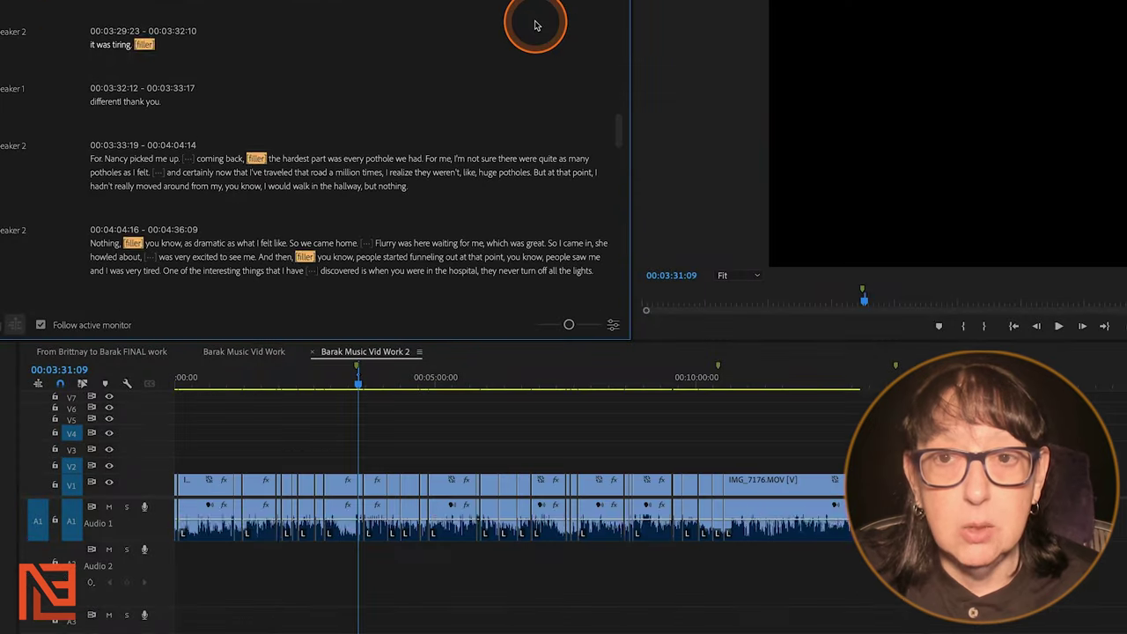
click(835, 188)
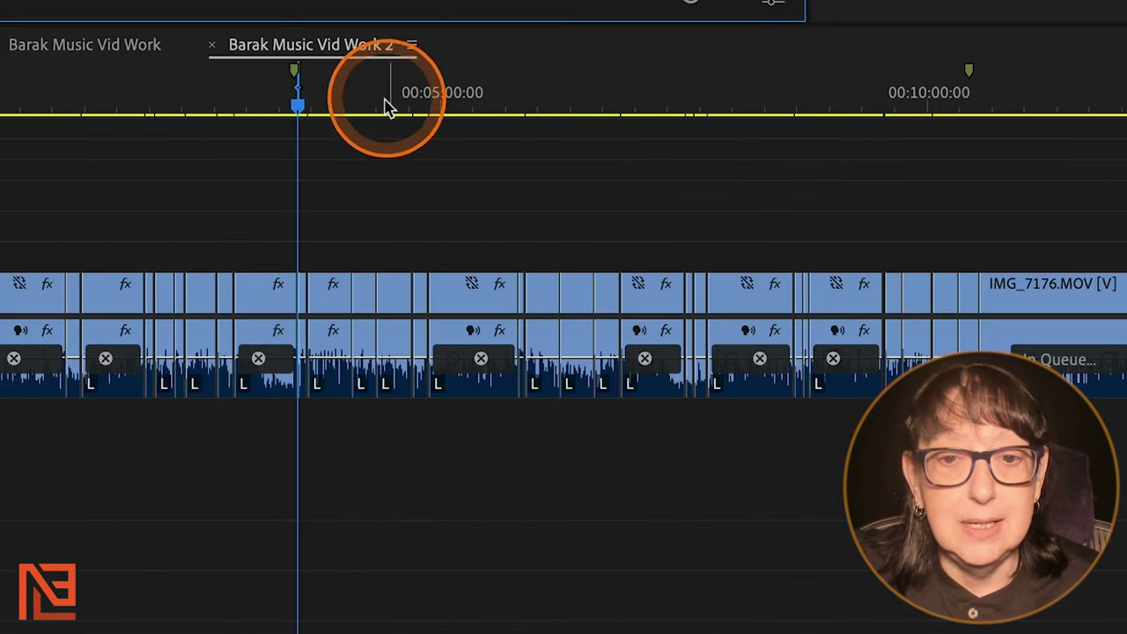
key(=)
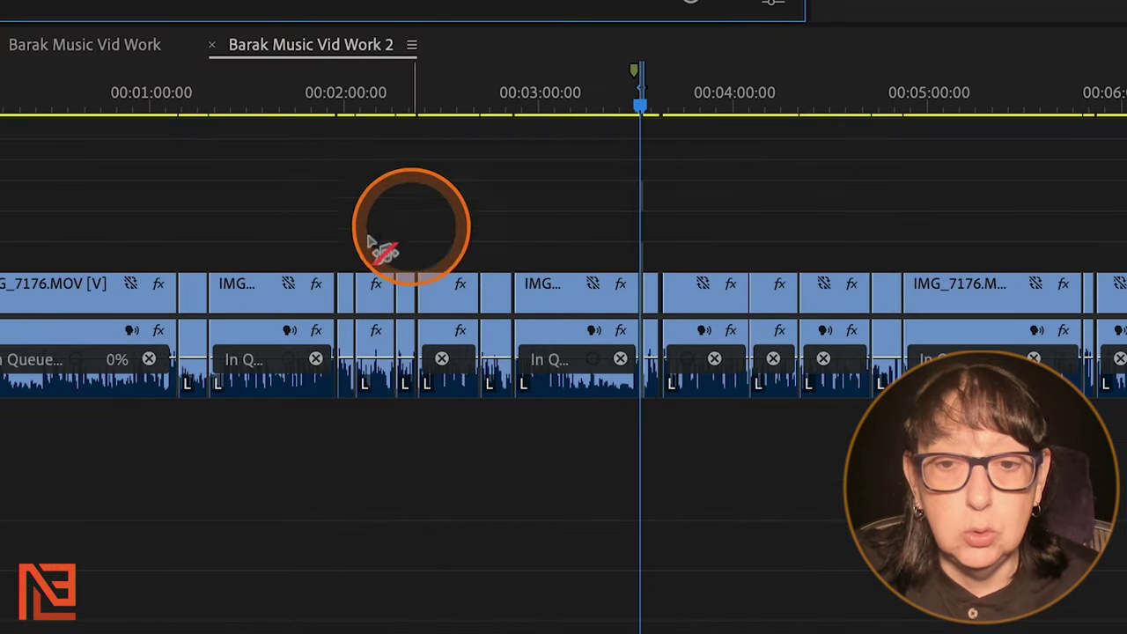
key(=)
key(=)
key(=)
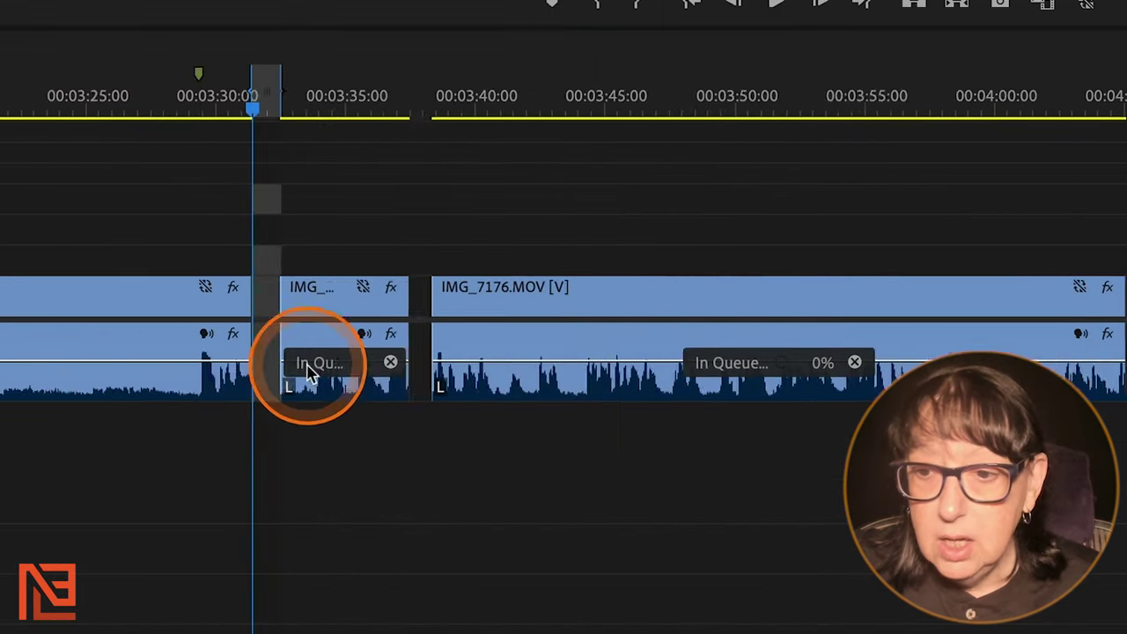
key(=)
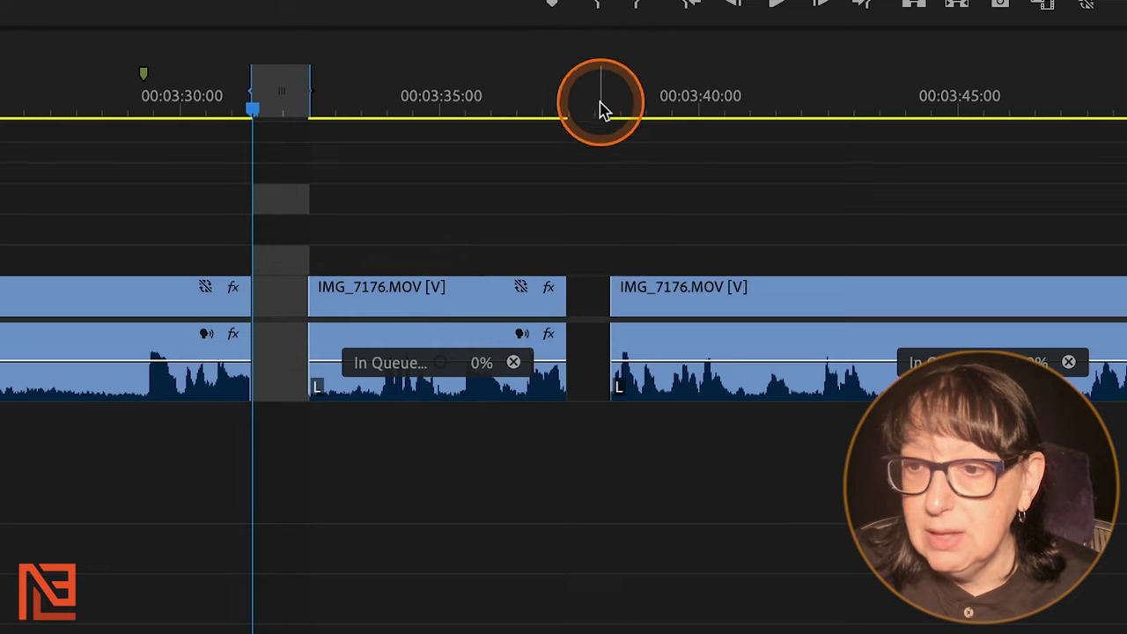
key(-)
key(-)
key(-)
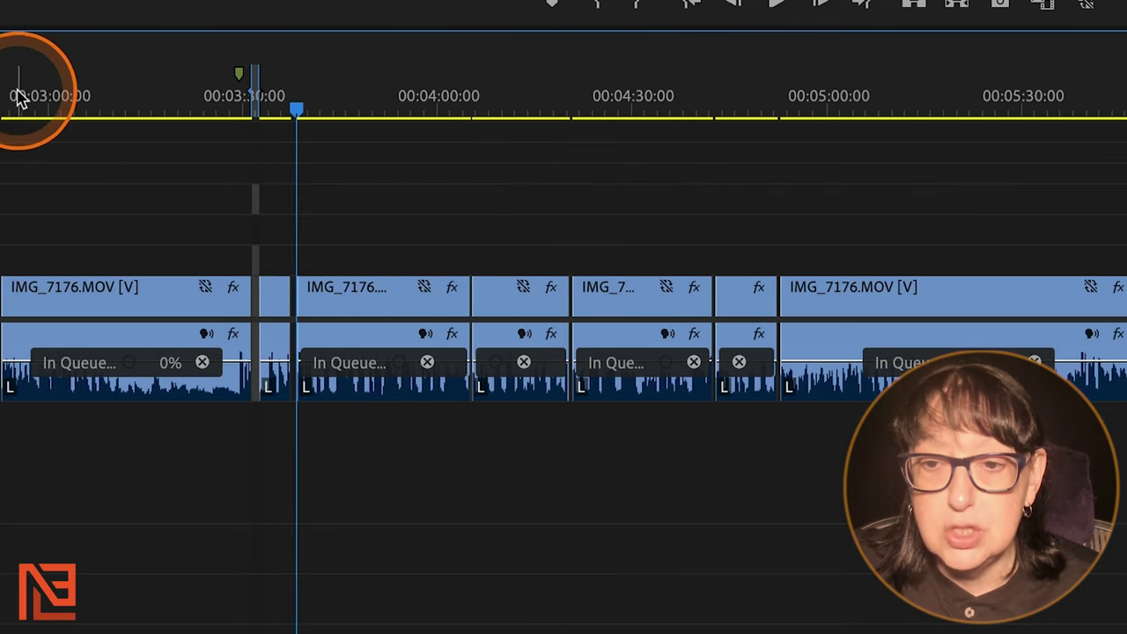
click(17, 96)
key(=)
key(-)
key(-)
key(-)
key(-)
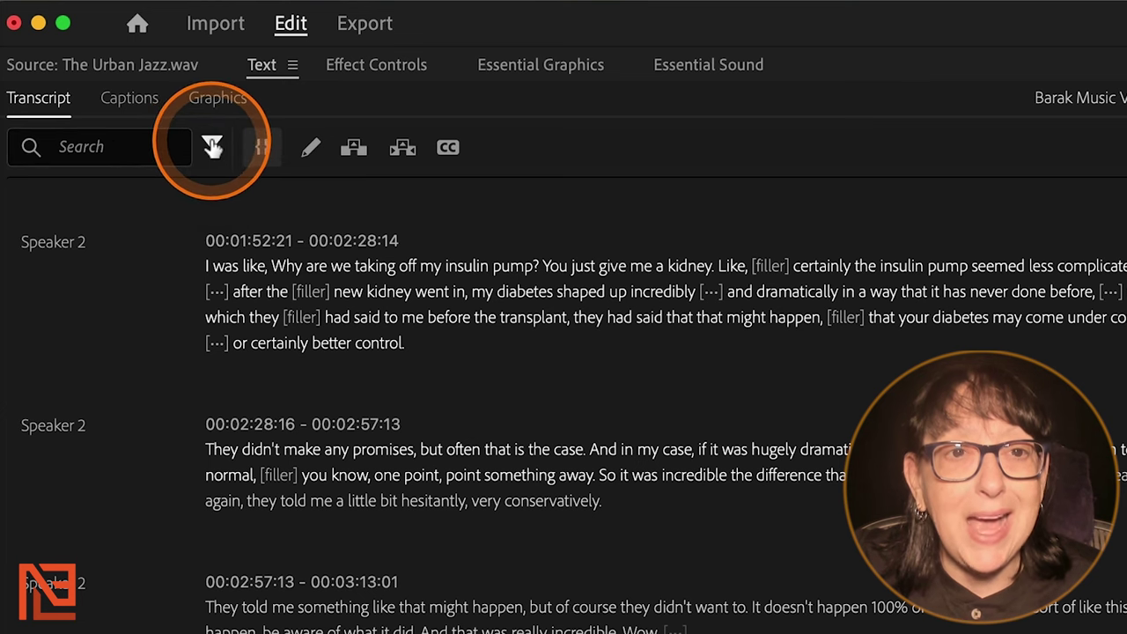
Step: Filter the interview transcript to Pauses and scroll through the 74 results
click(213, 146)
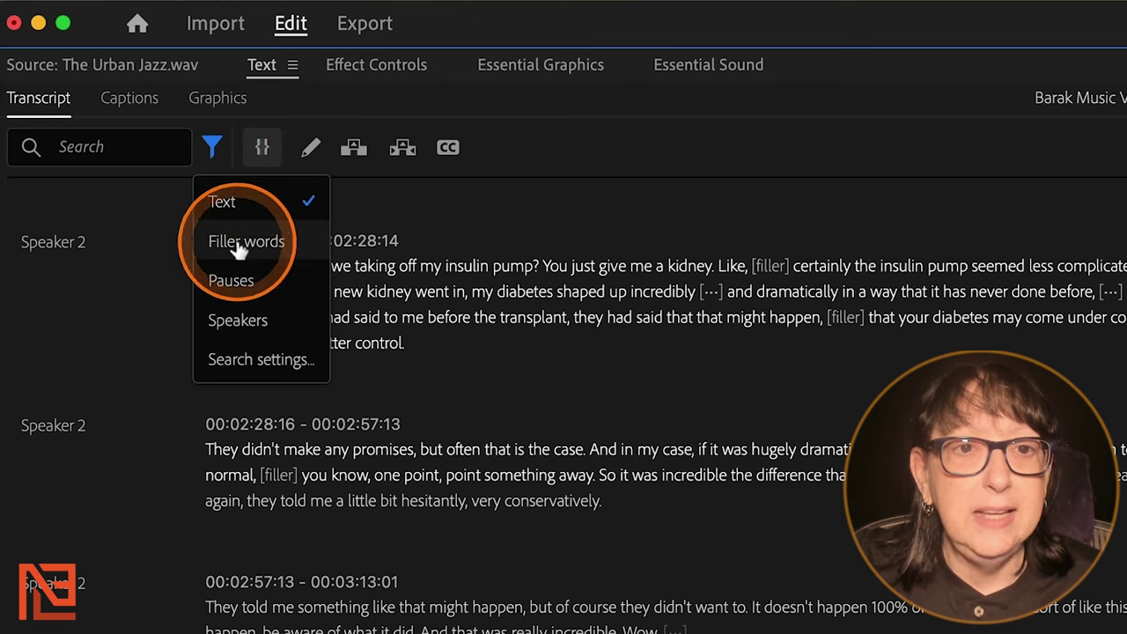
click(216, 280)
scroll(225, 271, down, 5)
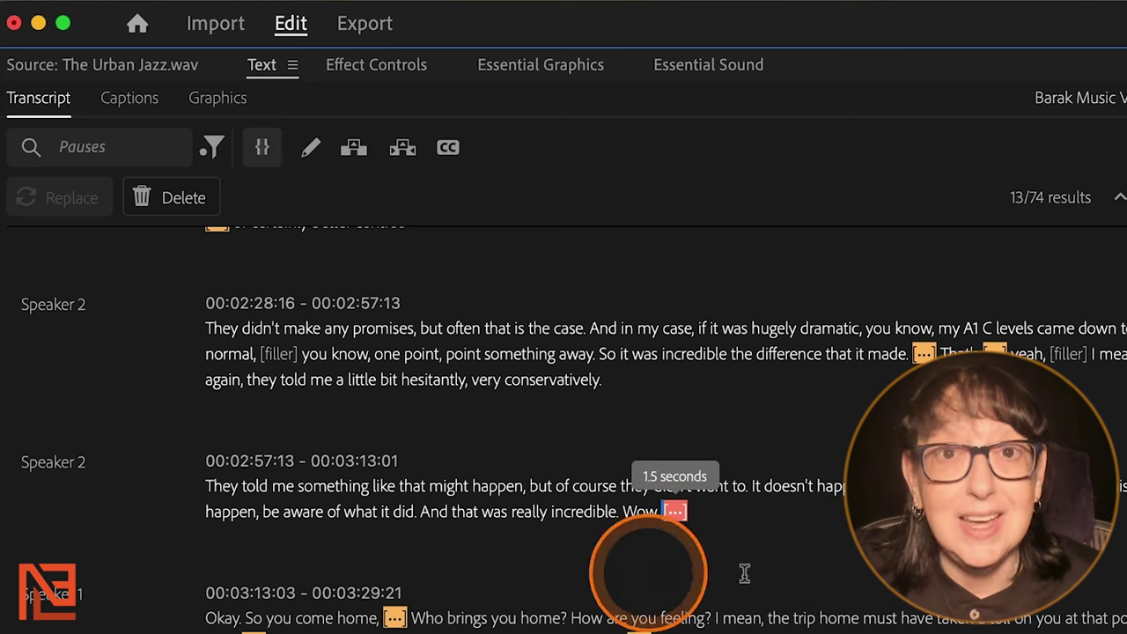
scroll(828, 520, up, 3)
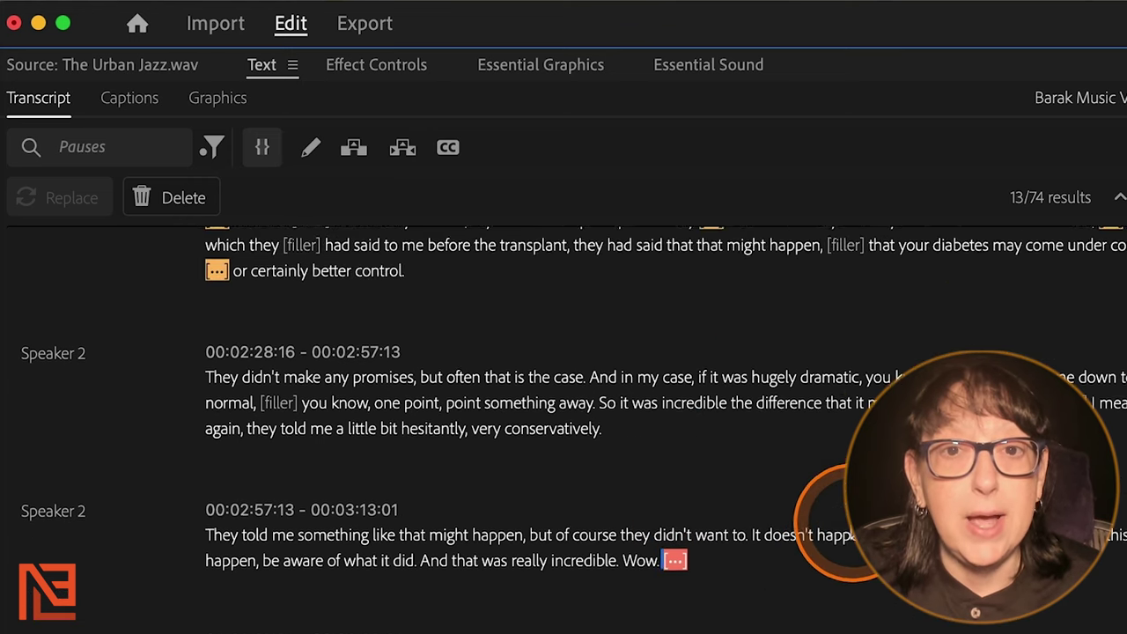
scroll(853, 535, up, 6)
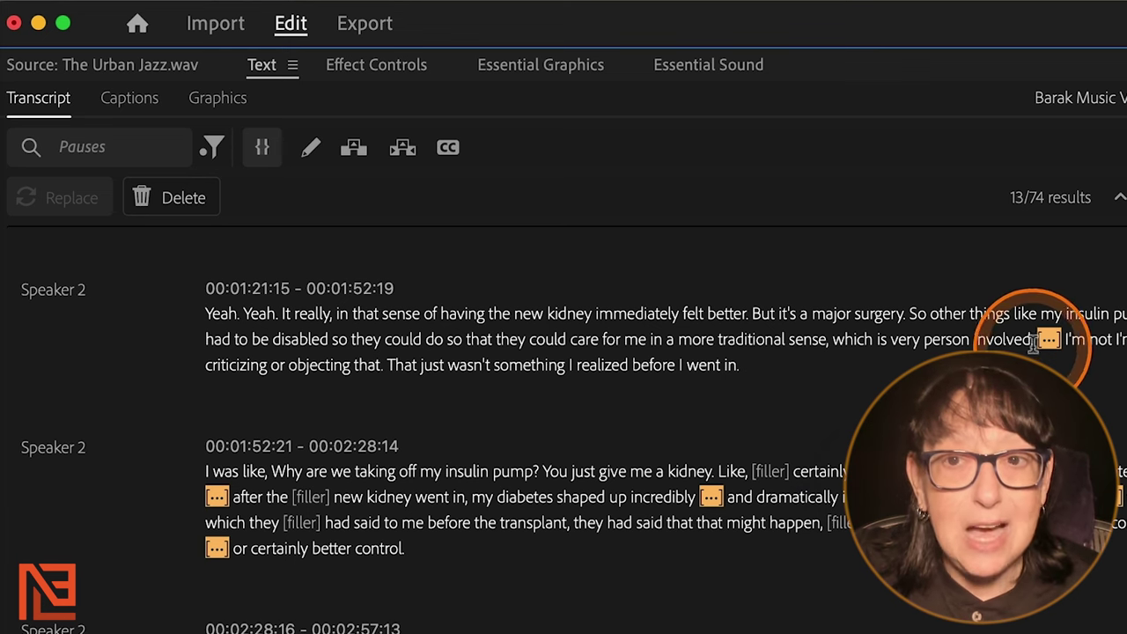
click(174, 208)
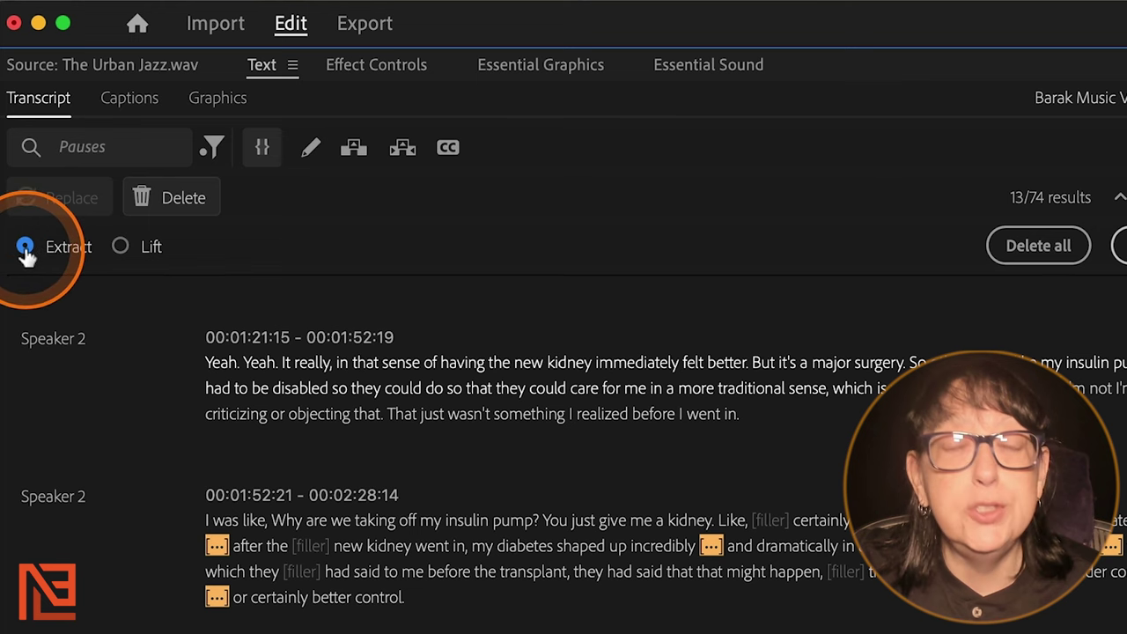
Step: Delete all 74 pauses with Extract, closing up the interview in the timeline
click(1039, 249)
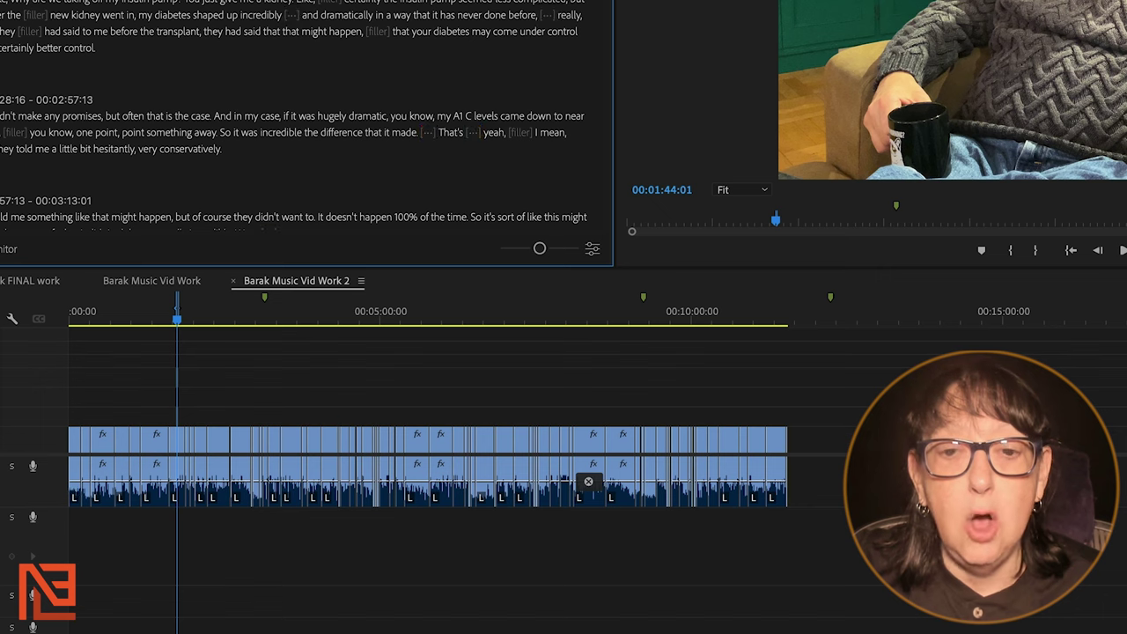
drag(373, 453, 502, 526)
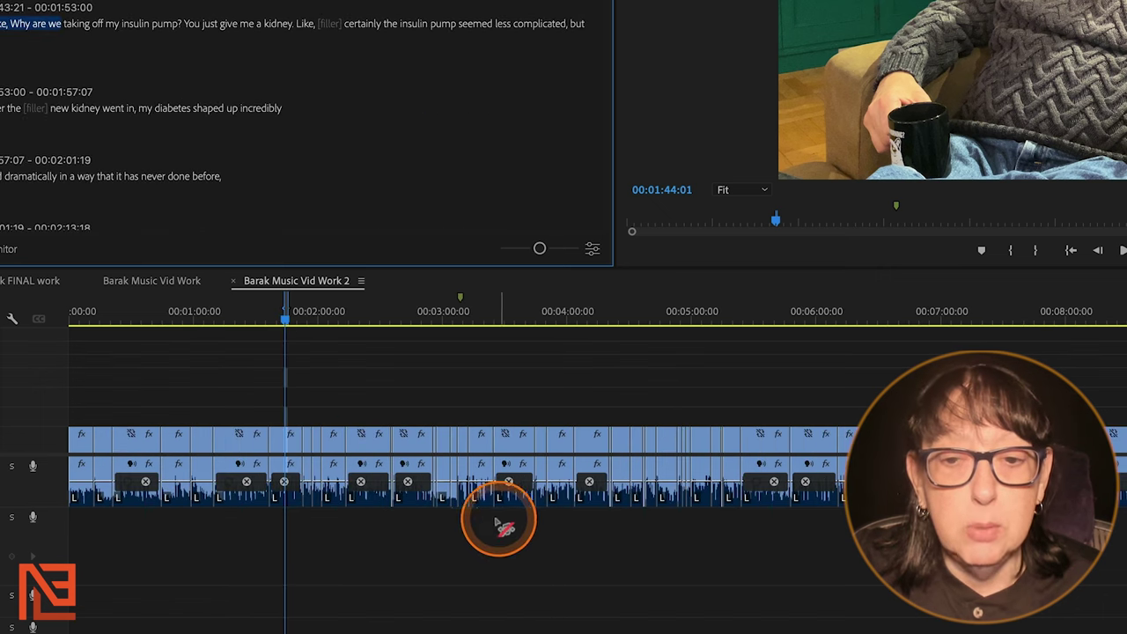
key(=)
key(=)
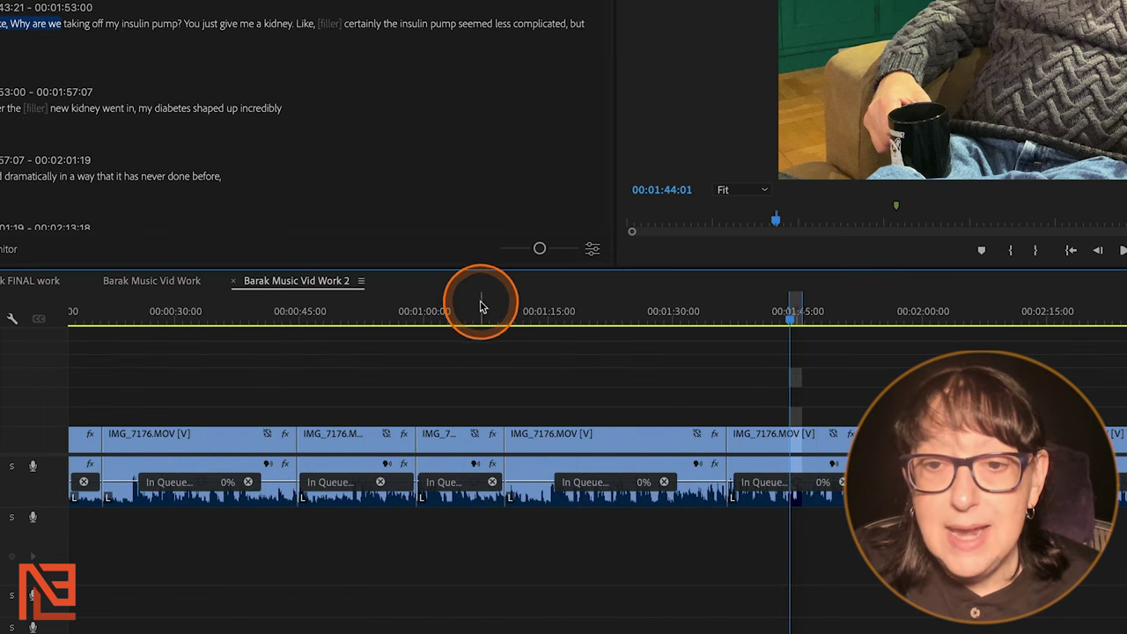
click(480, 306)
key(minus)
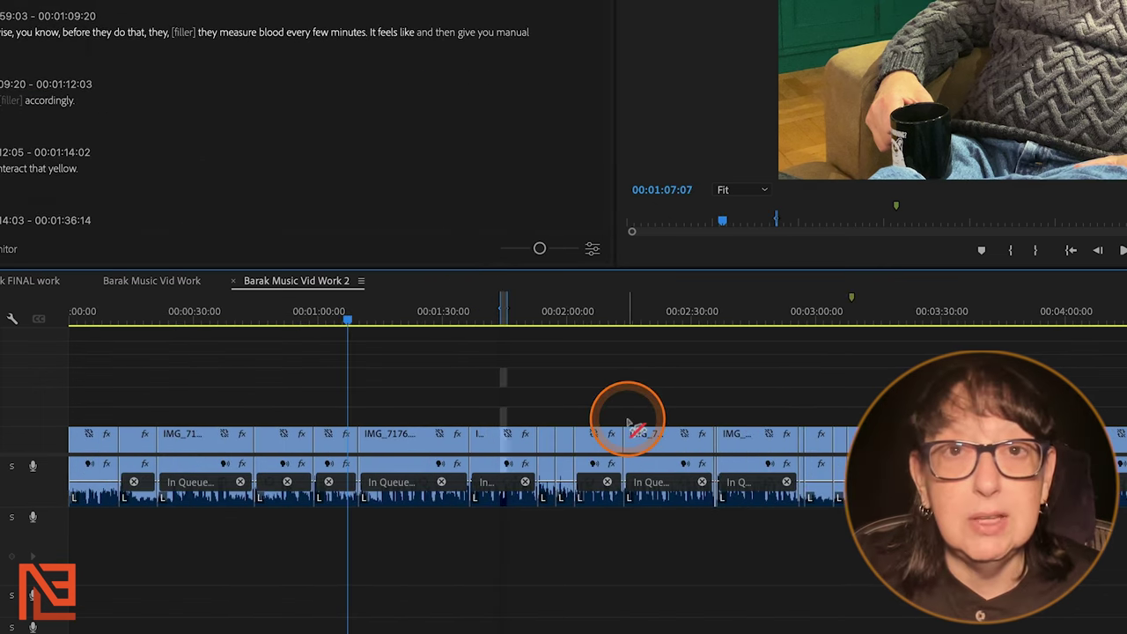
key(=)
key(=)
key(=)
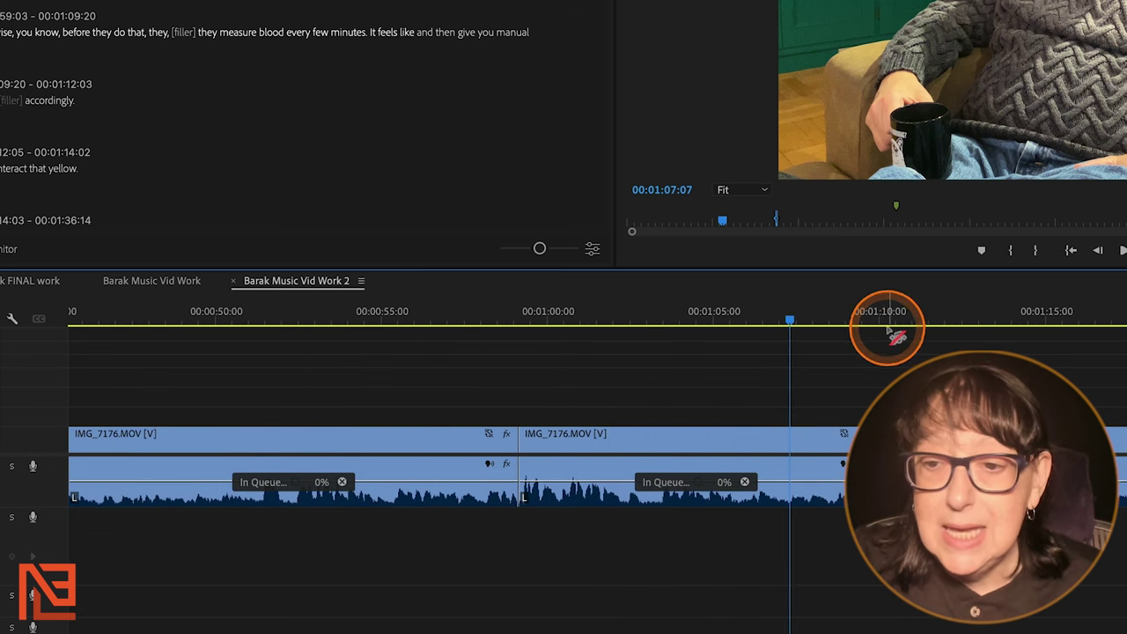
click(851, 316)
drag(852, 315, 890, 317)
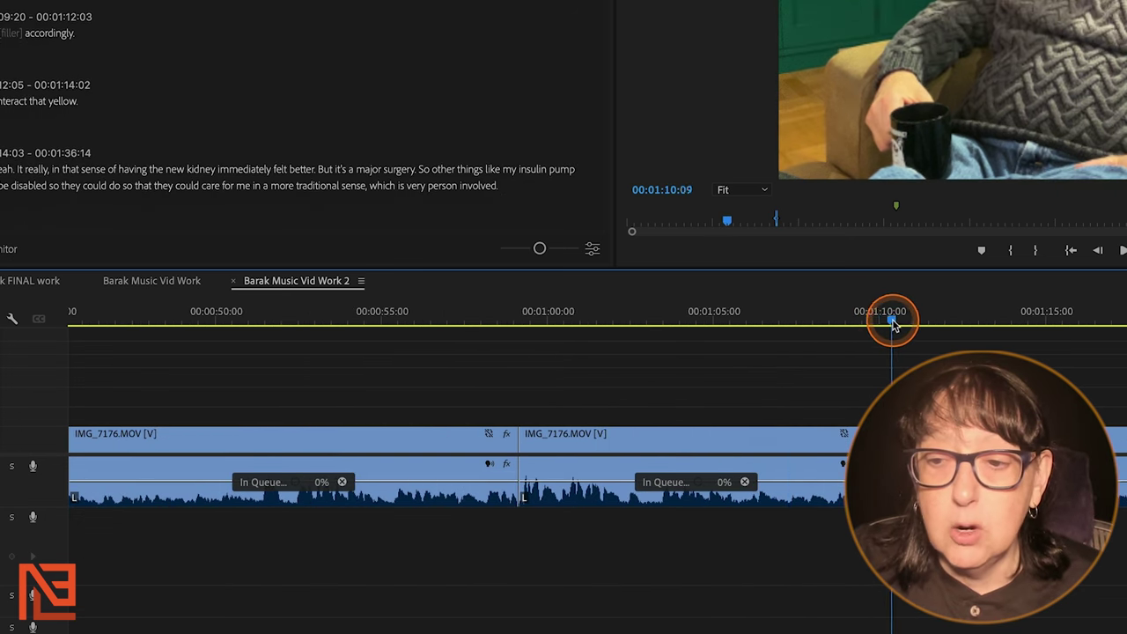
key(minus)
key(minus)
key(minus)
key(minus)
key(minus)
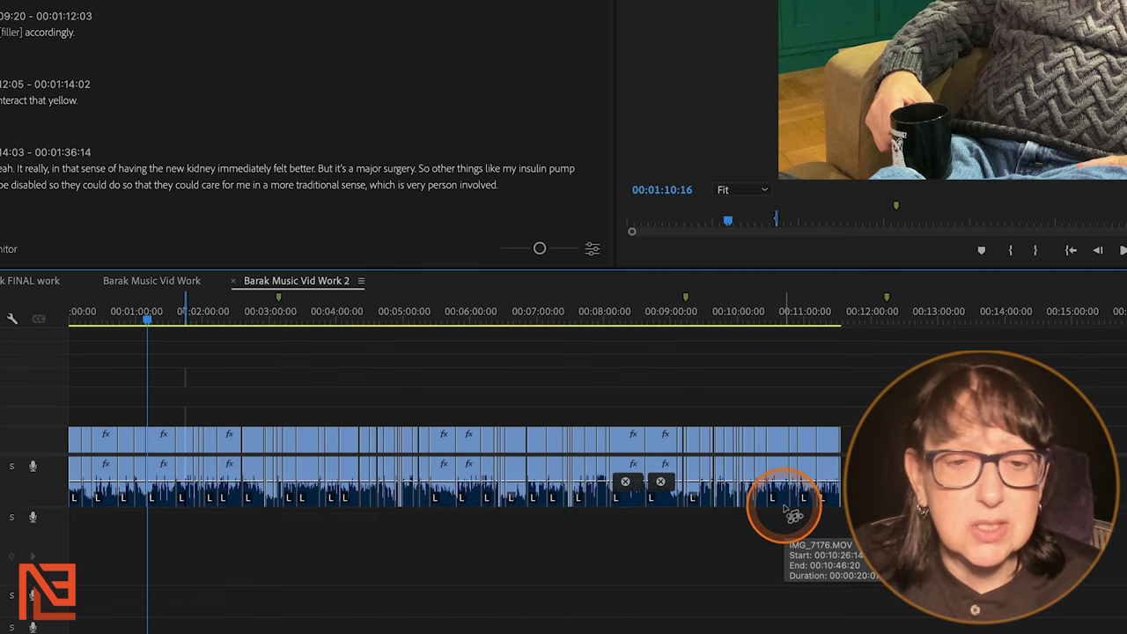
key(equal)
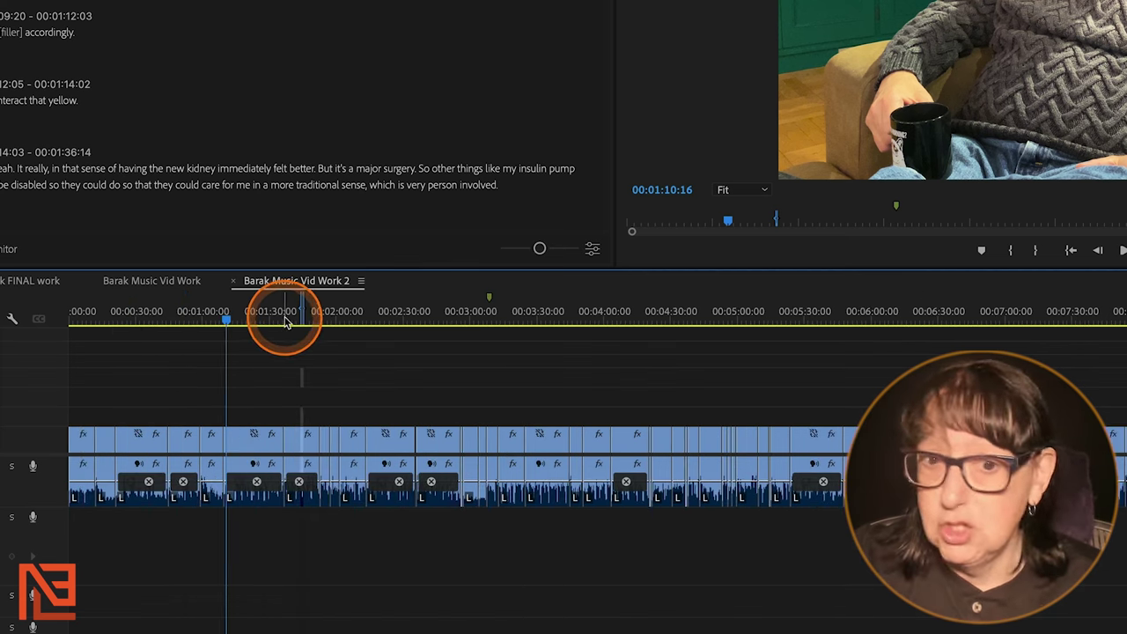
key(minus)
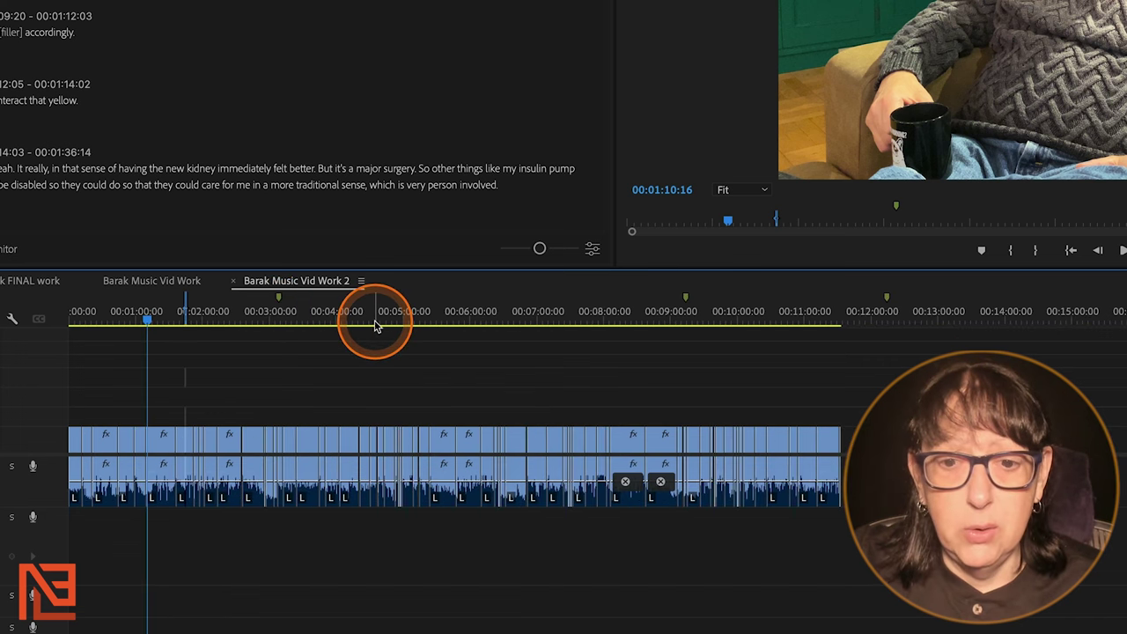
click(373, 324)
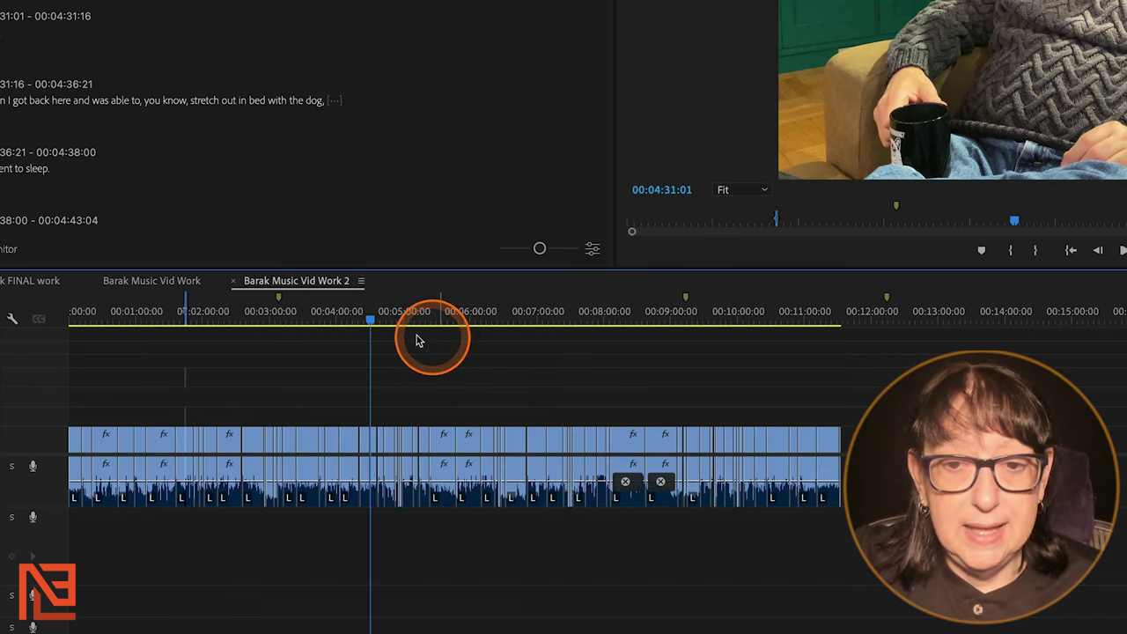
click(440, 313)
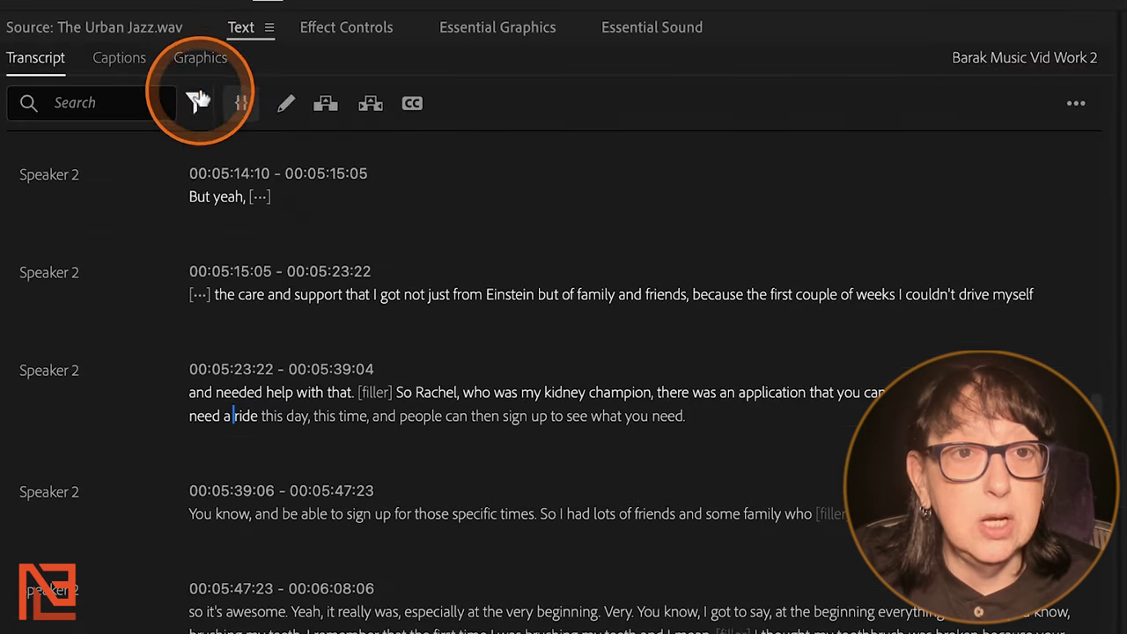
Step: Filter the transcript to Filler words and Lift all 31, leaving gaps between clips
click(194, 101)
click(225, 187)
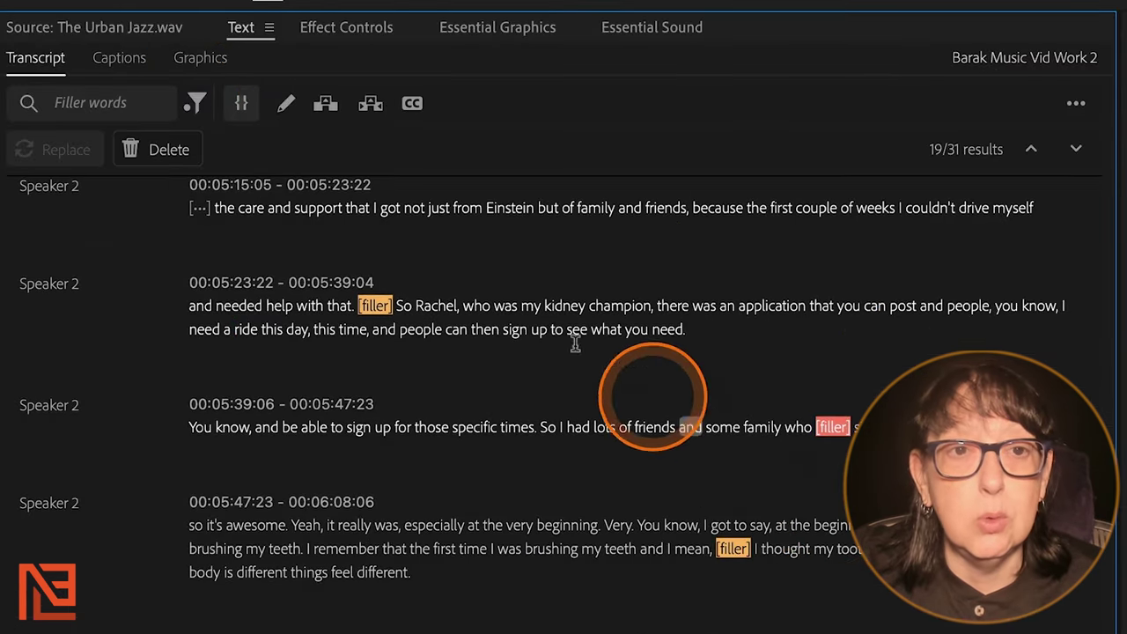
click(157, 149)
click(111, 195)
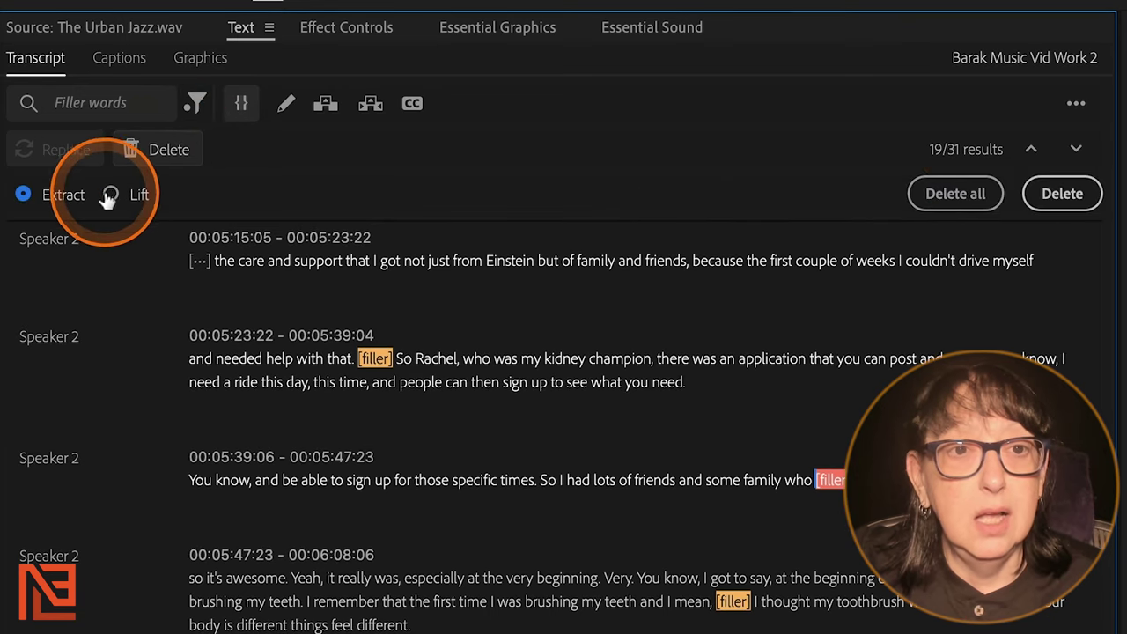
click(966, 200)
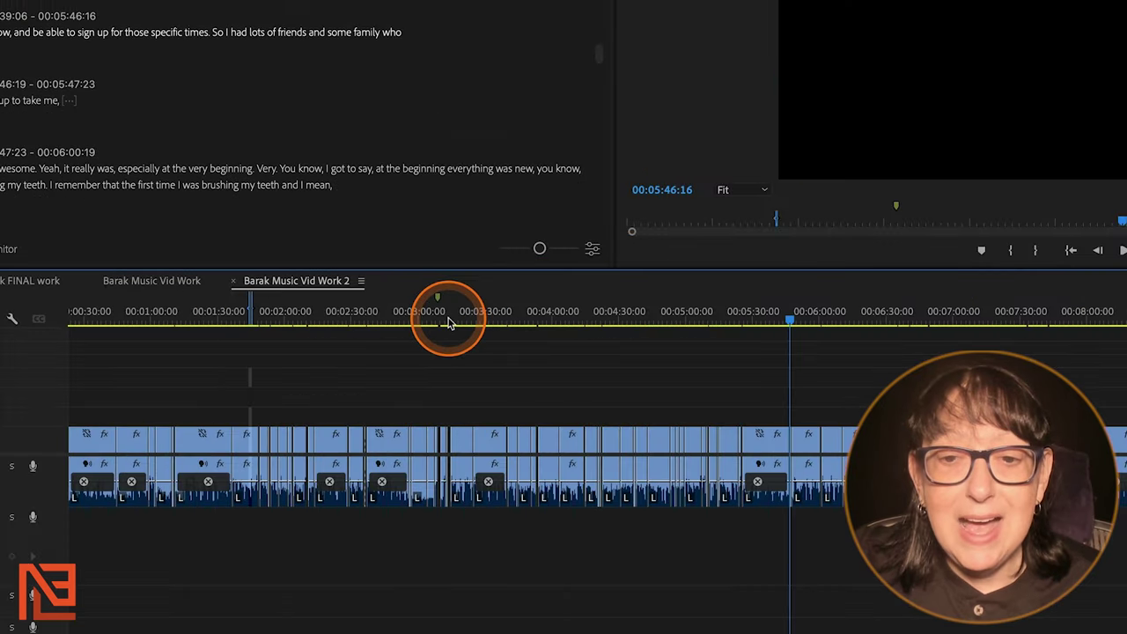
key(=)
key(=)
key(=)
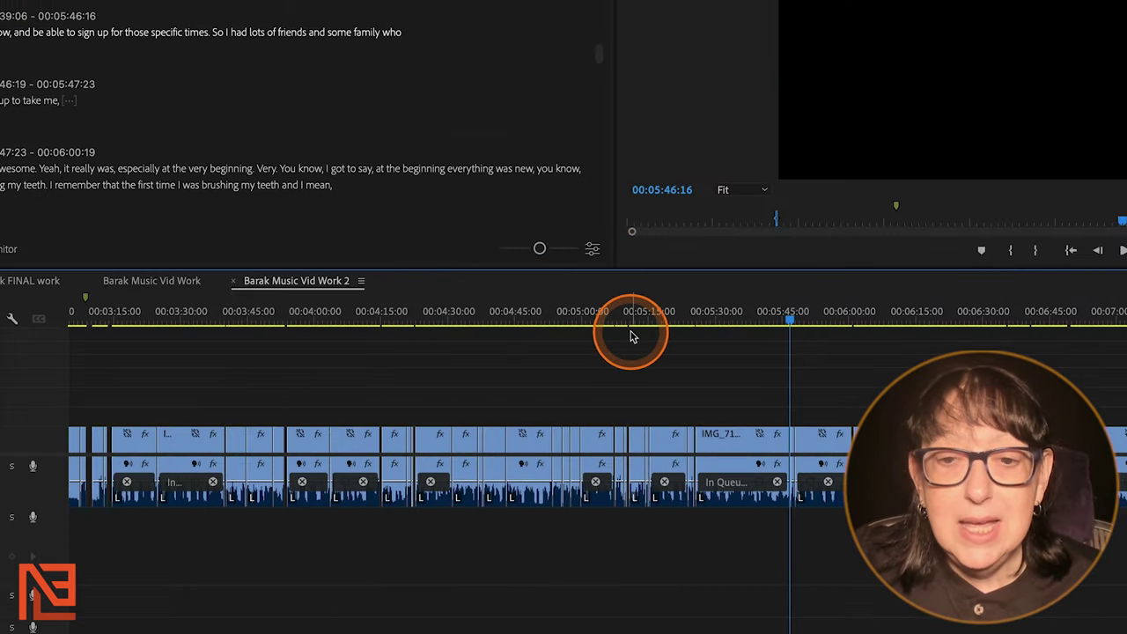
key(minus)
key(minus)
key(minus)
key(minus)
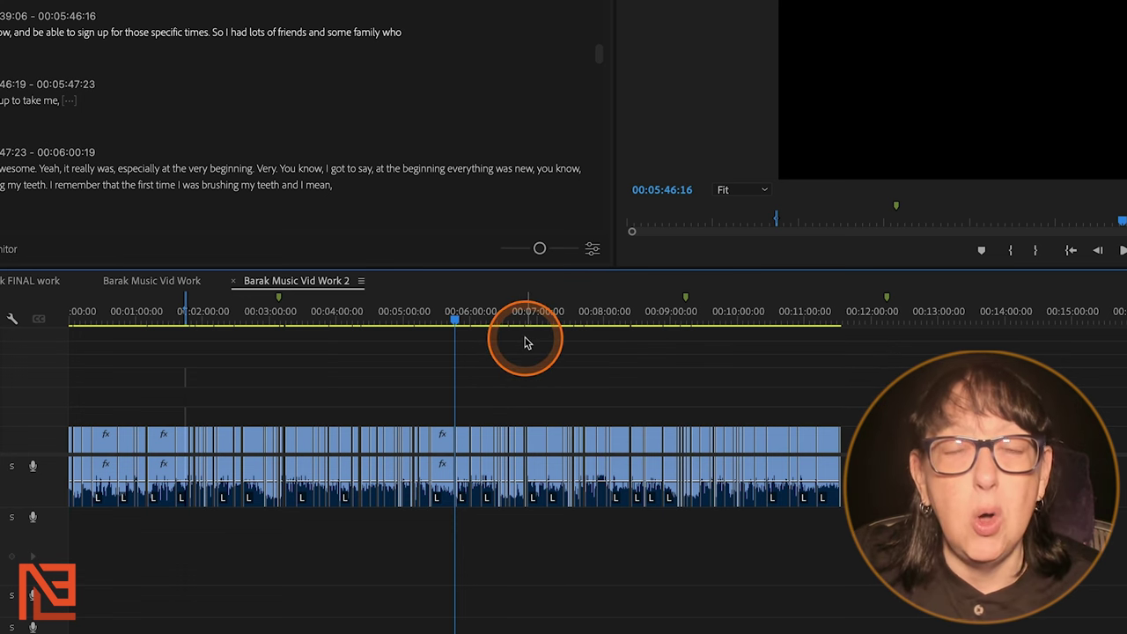
key(equal)
key(equal)
key(equal)
key(equal)
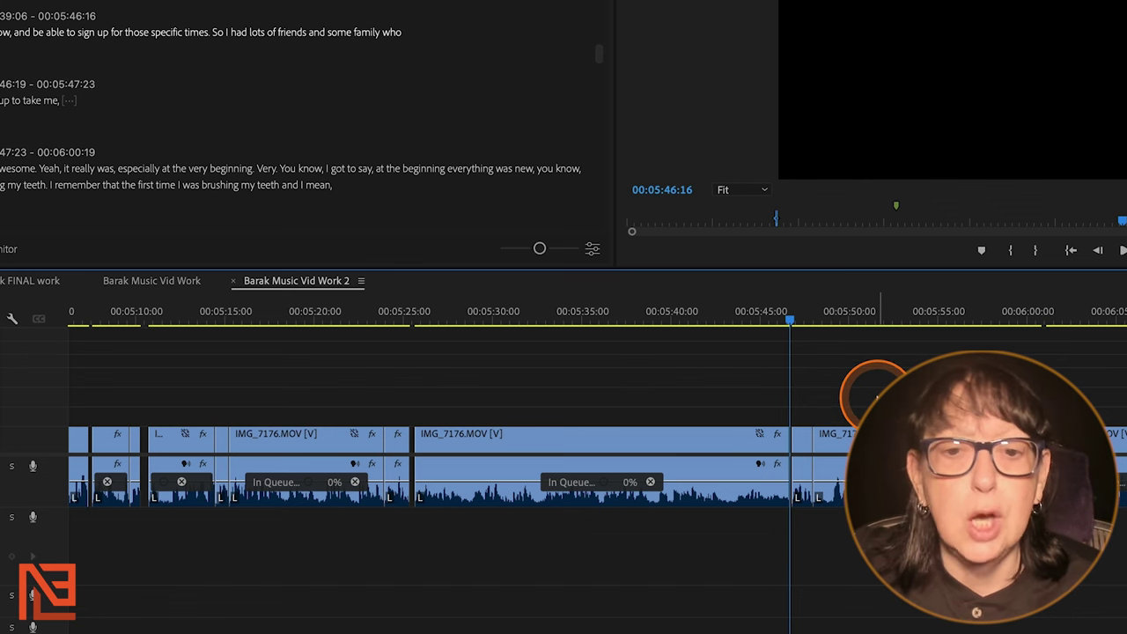
key(minus)
key(minus)
key(minus)
key(minus)
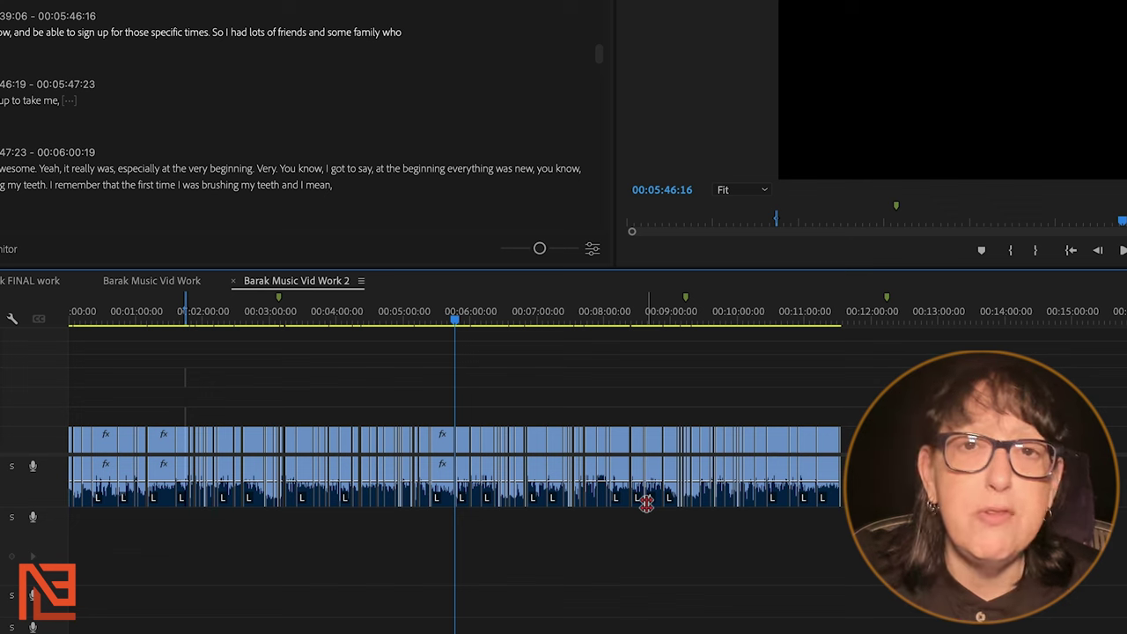
click(642, 509)
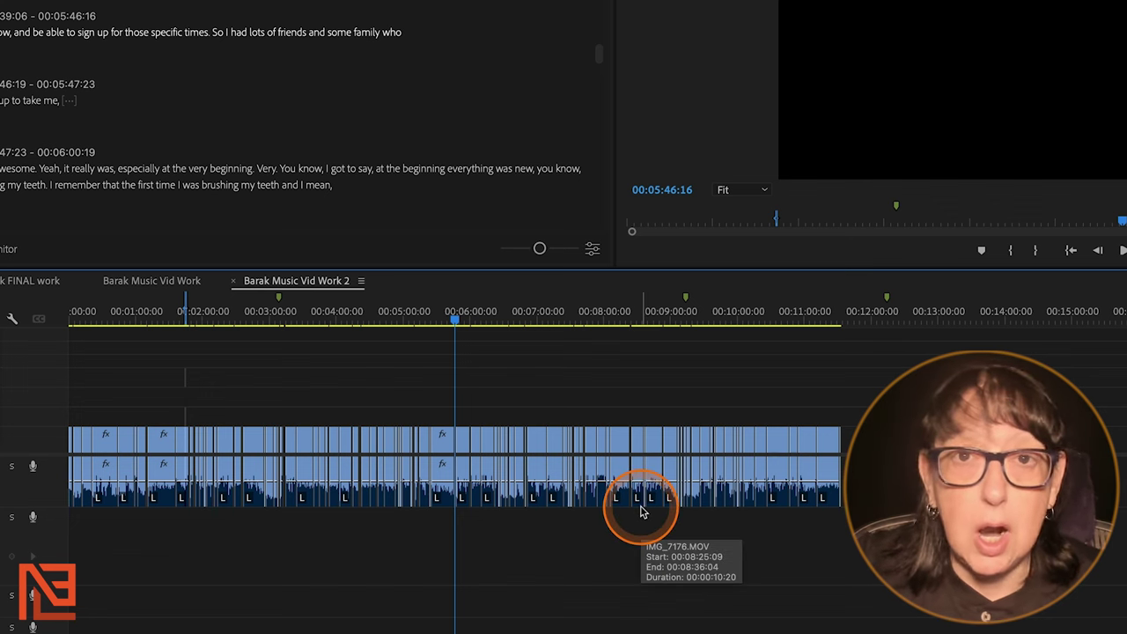